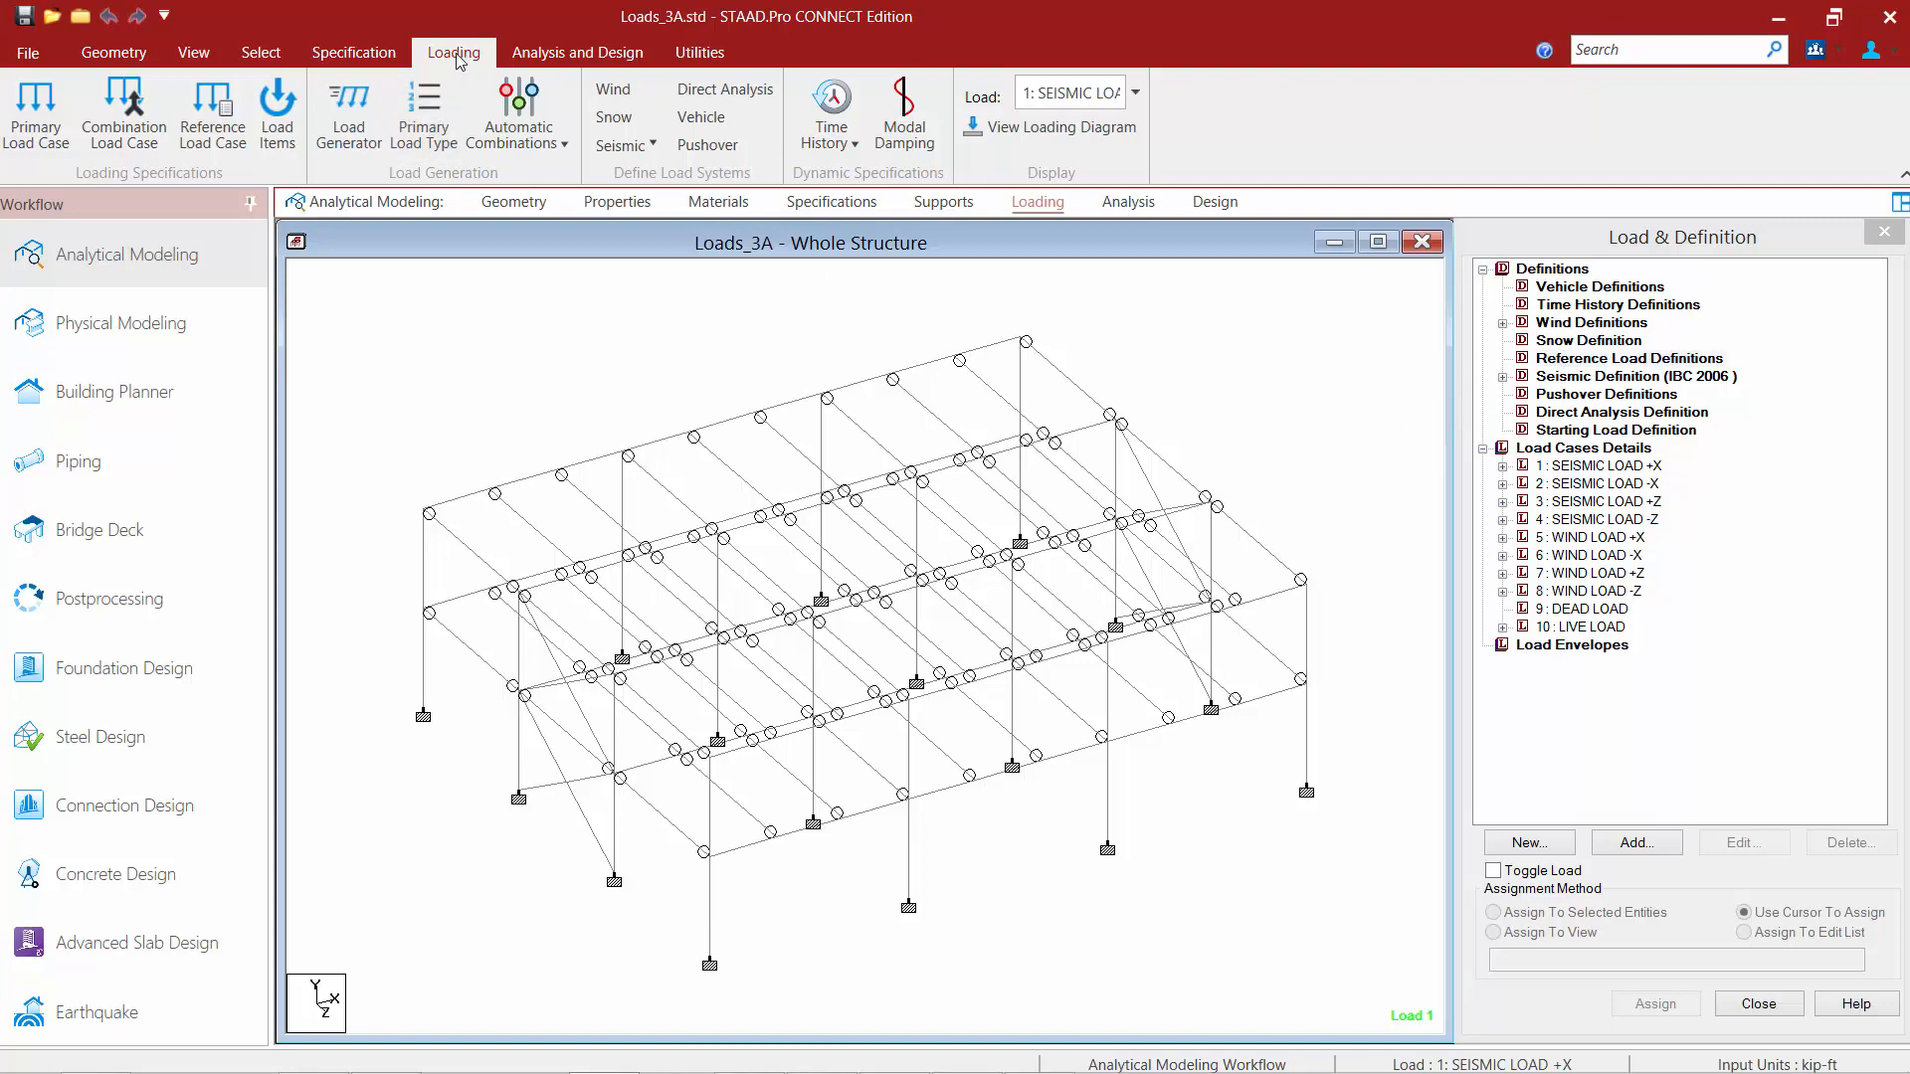
# Step: Create reference load case 1 with loading type None and the title "Reference DL"
pyautogui.click(206, 124)
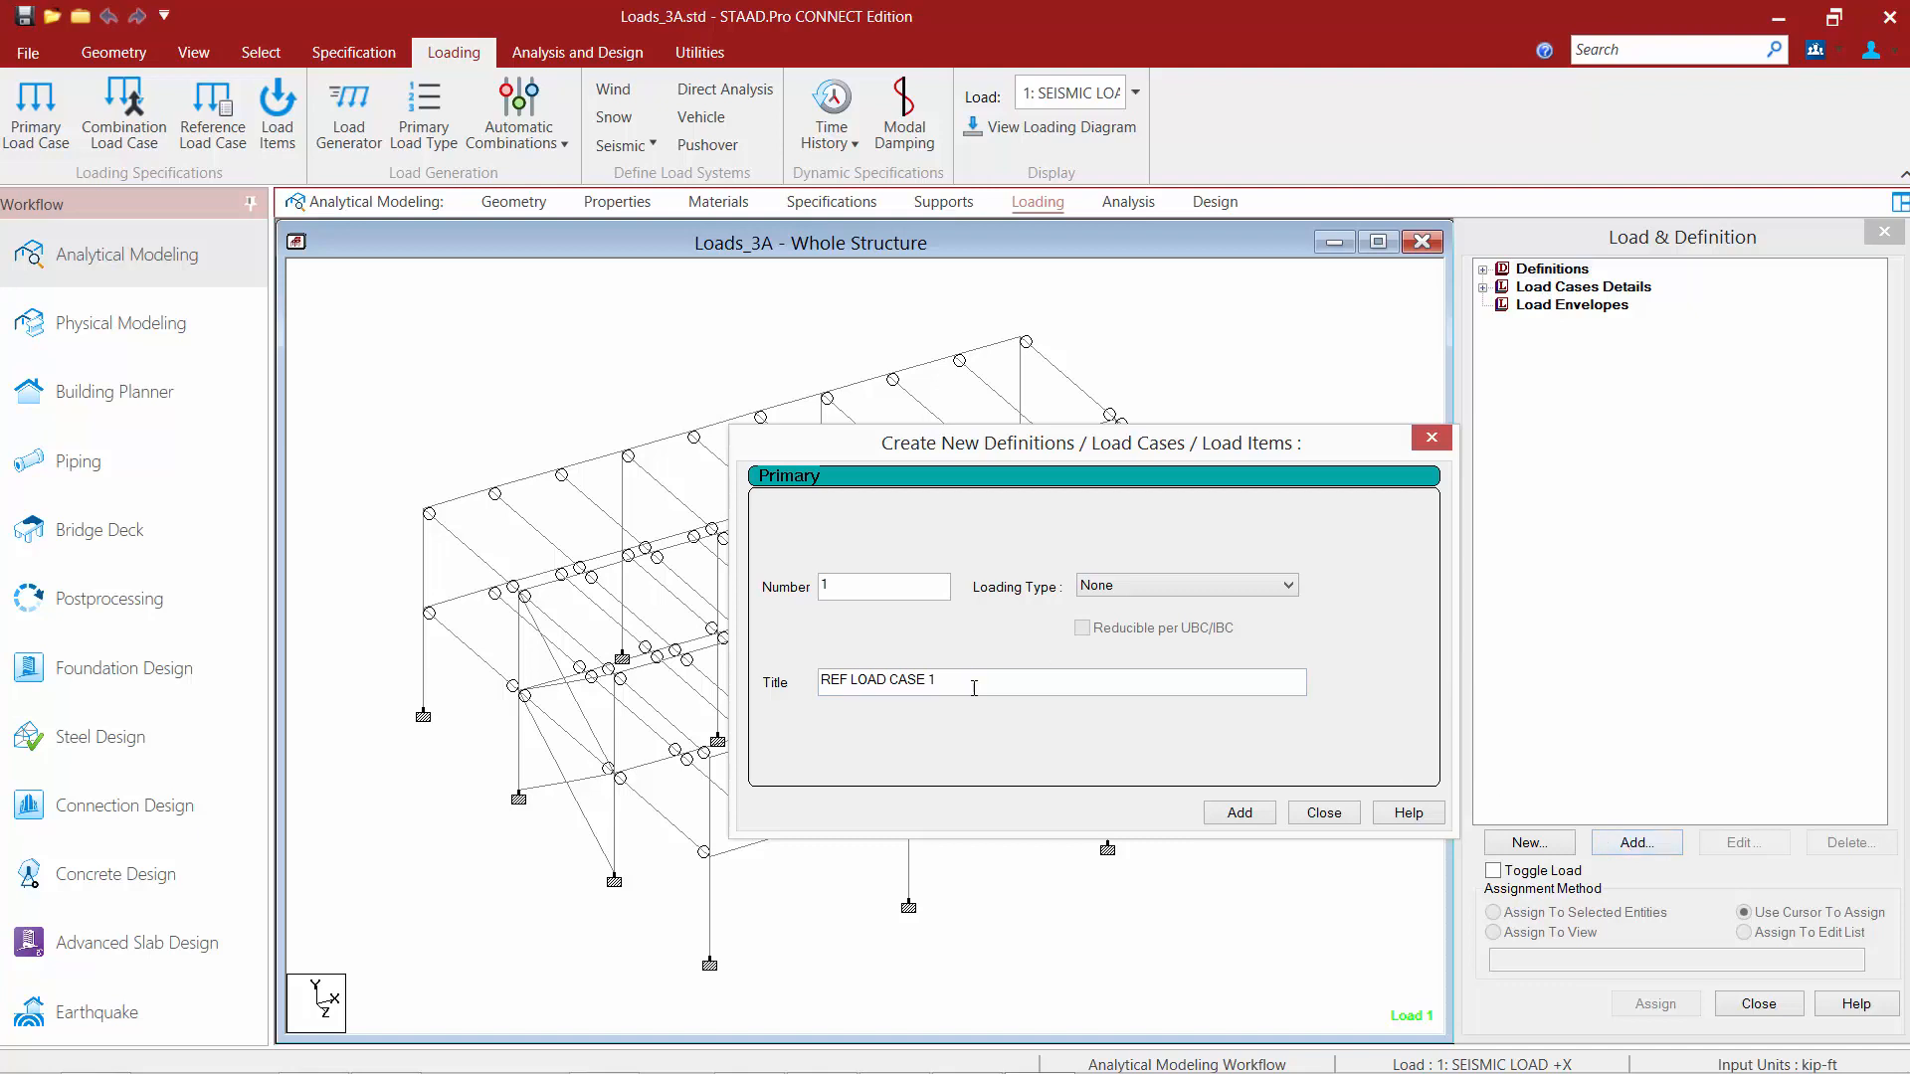
pyautogui.moveTo(973, 682); pyautogui.dragTo(785, 732)
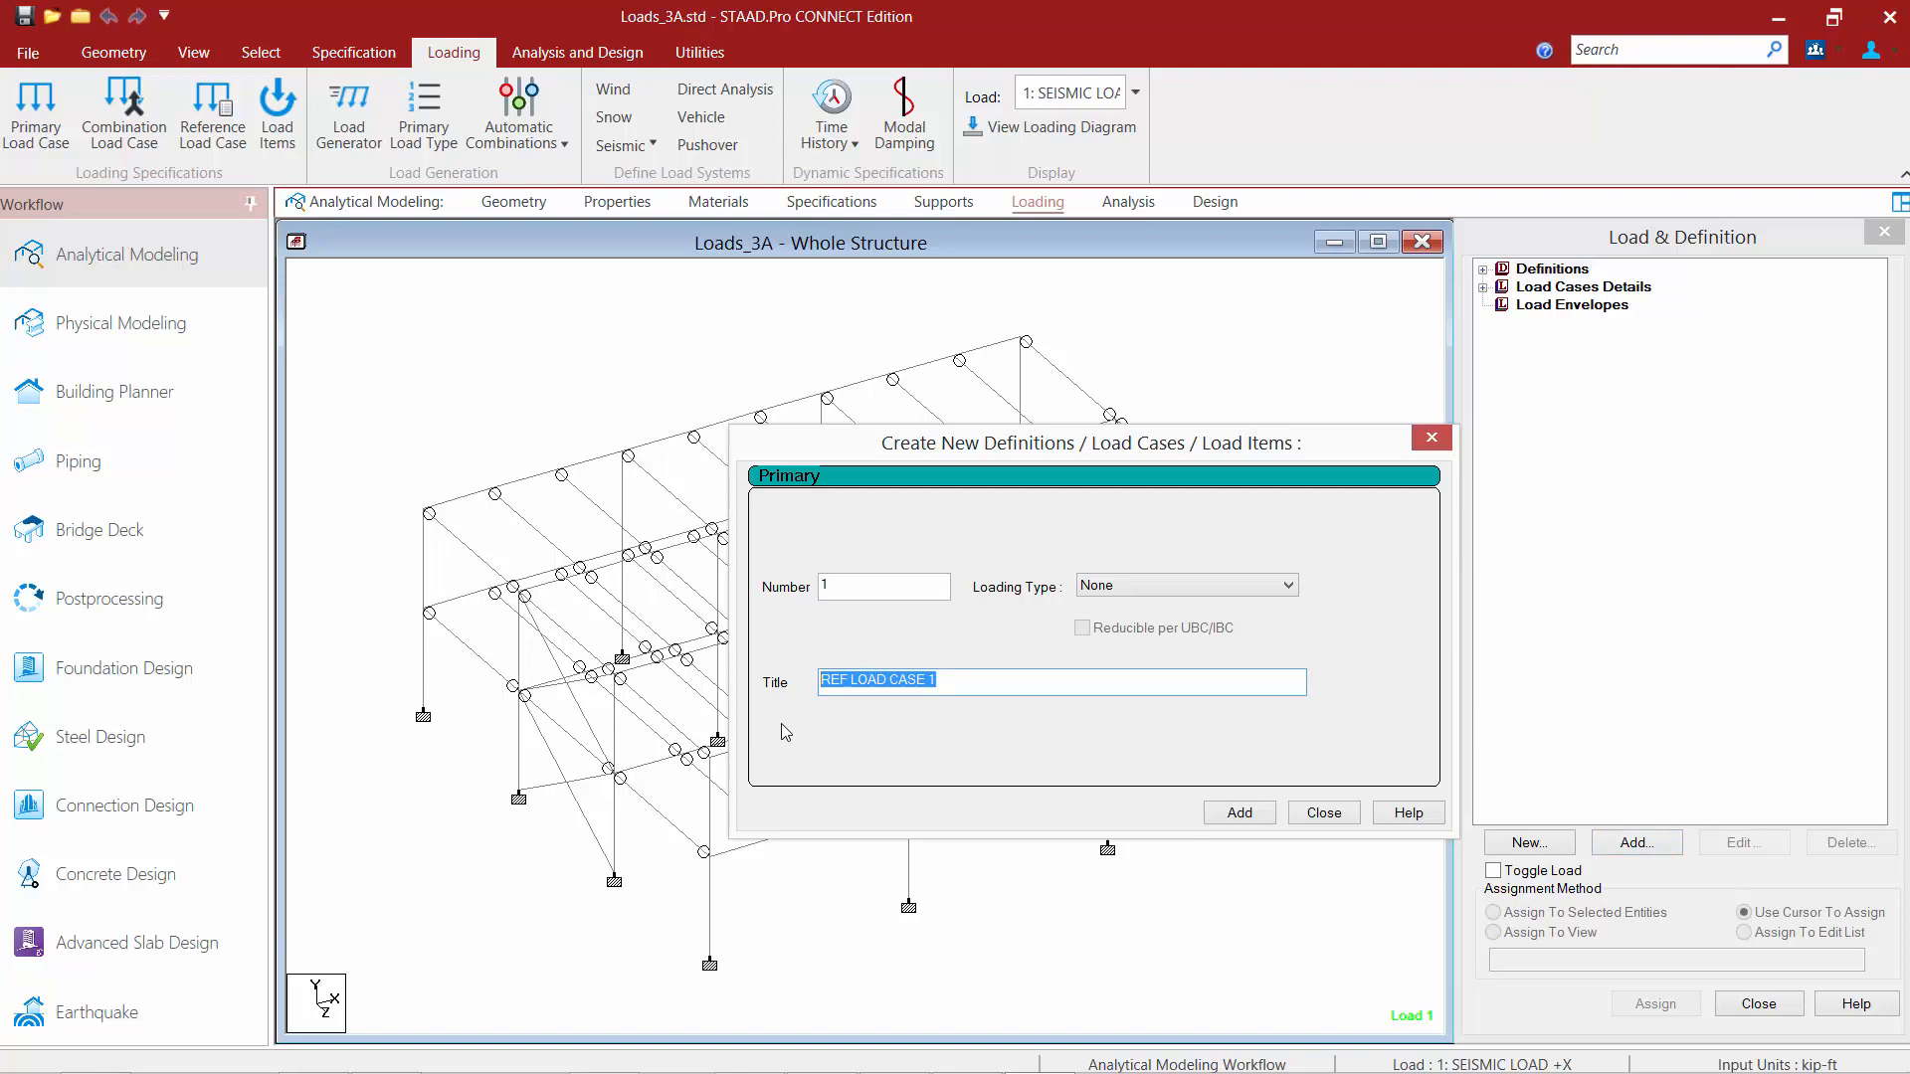
pyautogui.write('Ref')
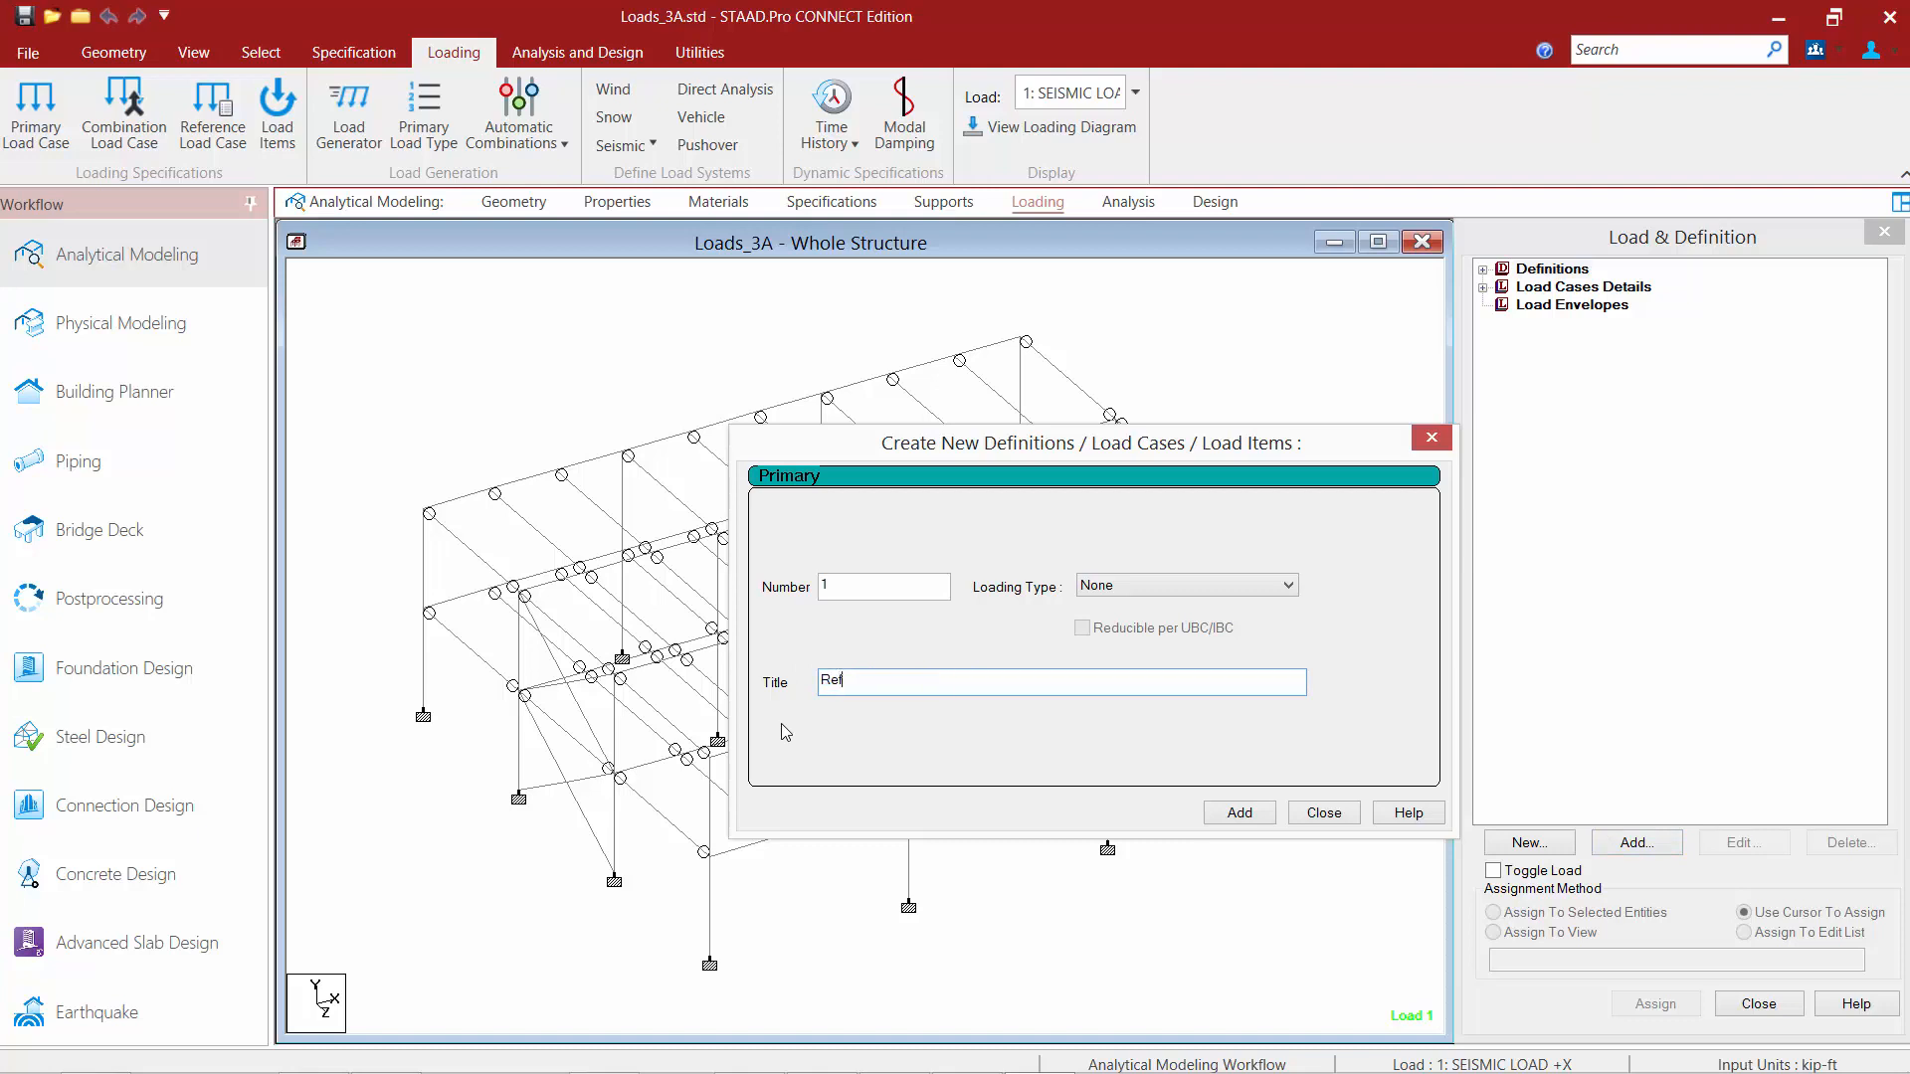
pyautogui.write('erence DL')
pyautogui.click(1241, 814)
pyautogui.click(1324, 812)
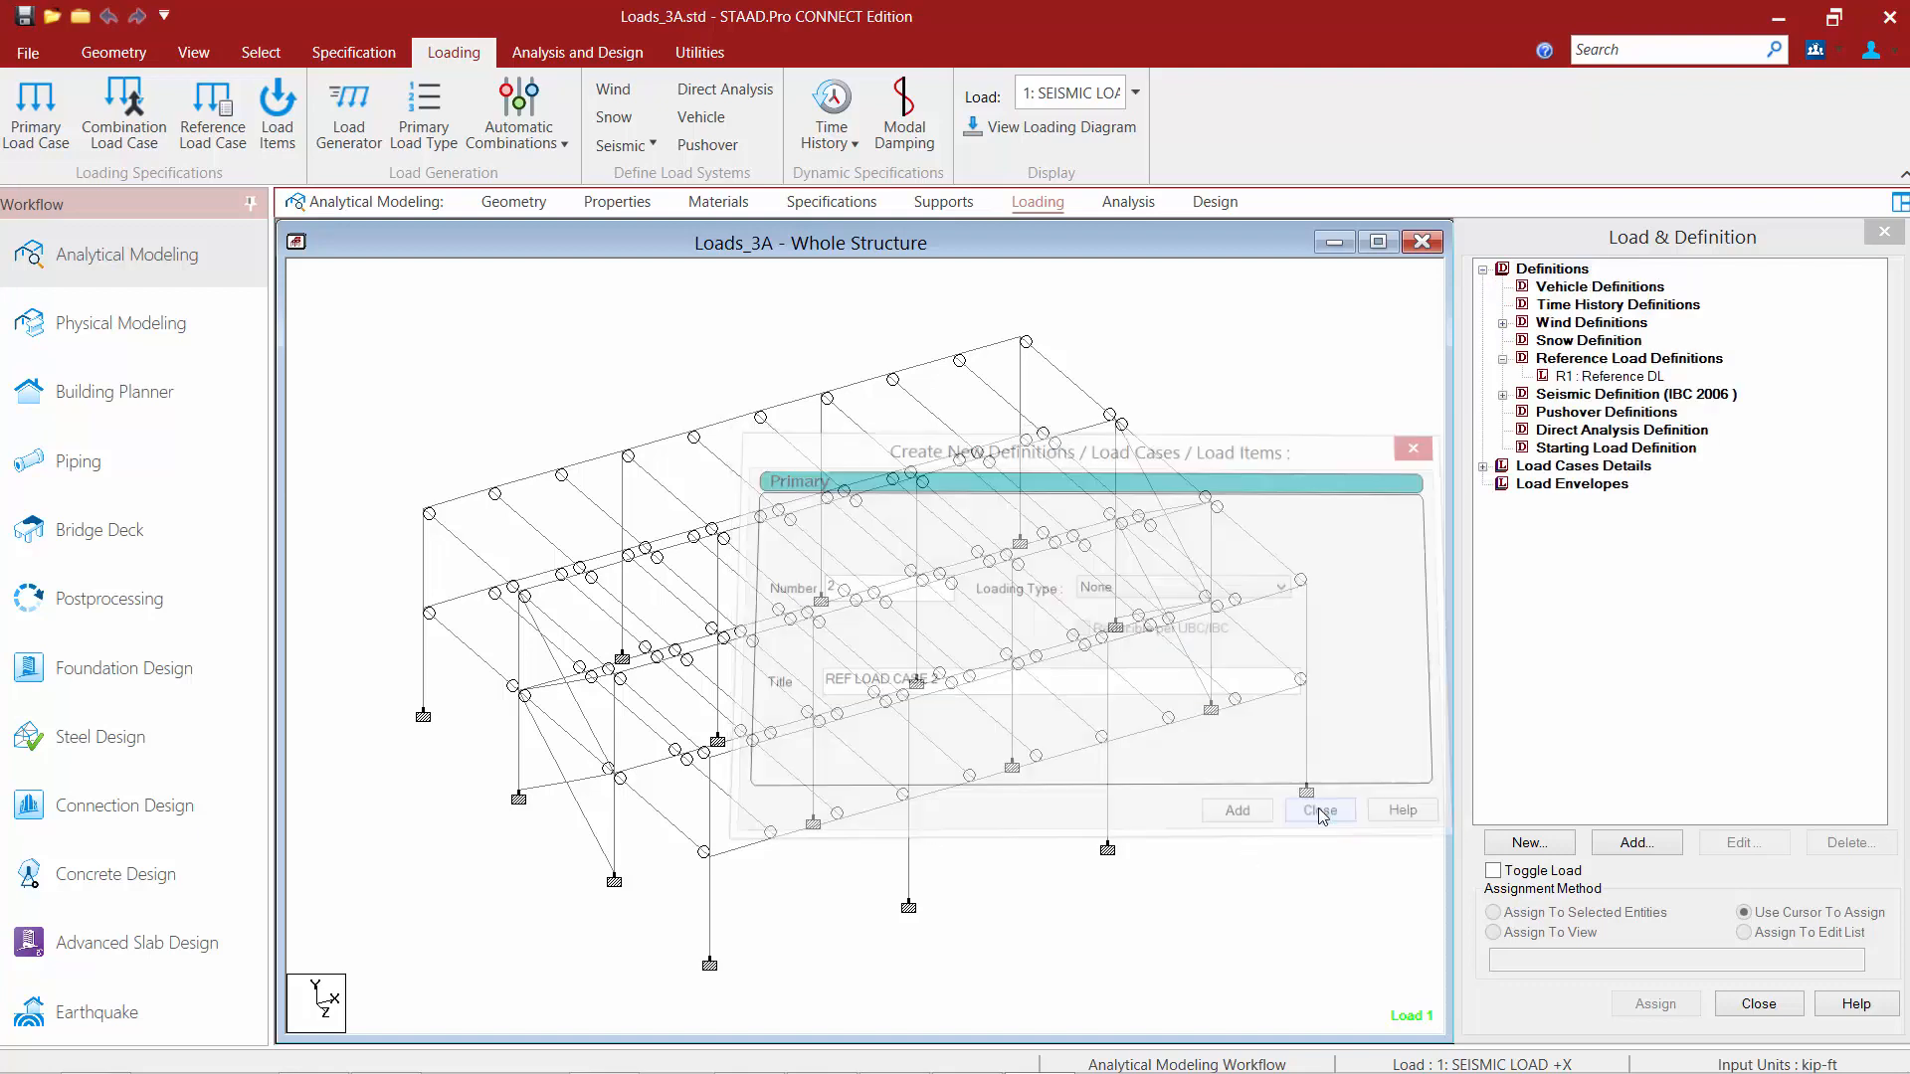
# Step: Add a selfweight load in the Y direction with factor -1 to the Reference DL load case
pyautogui.click(1572, 378)
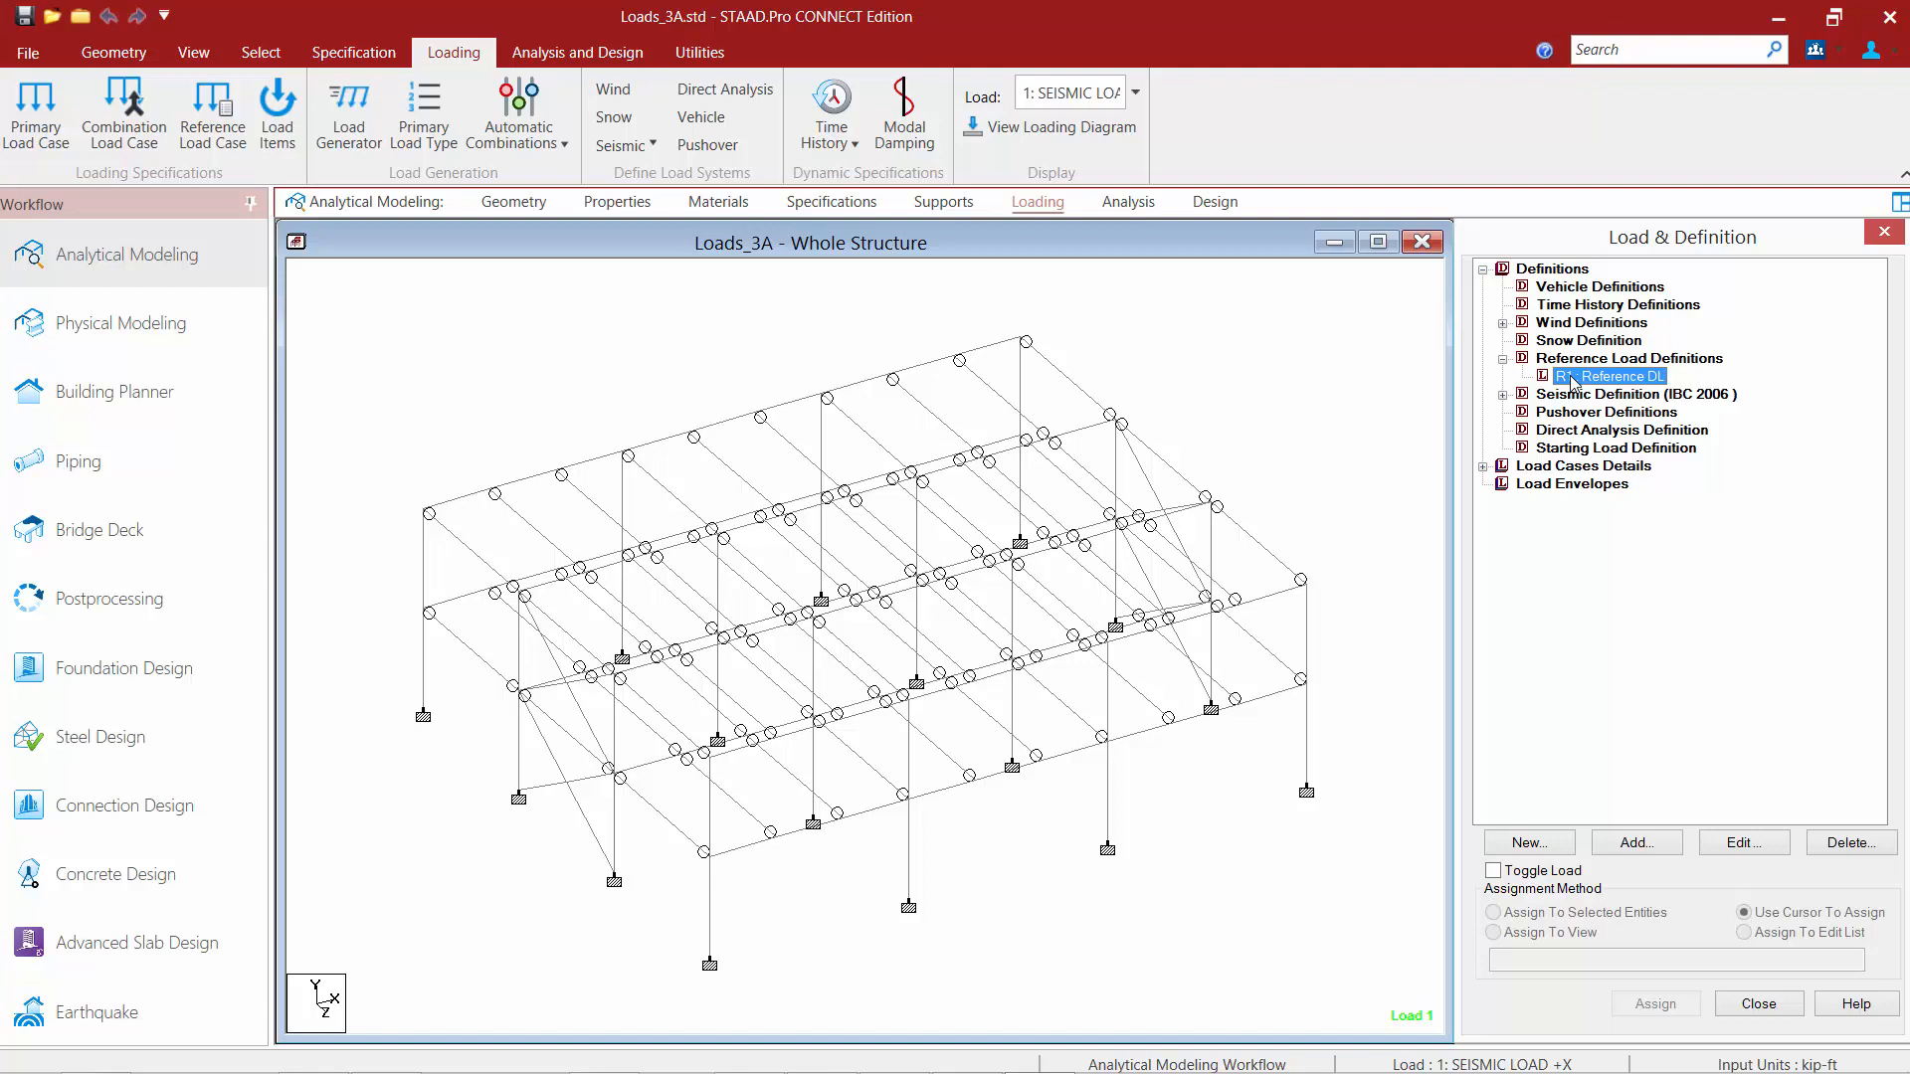
pyautogui.click(1652, 845)
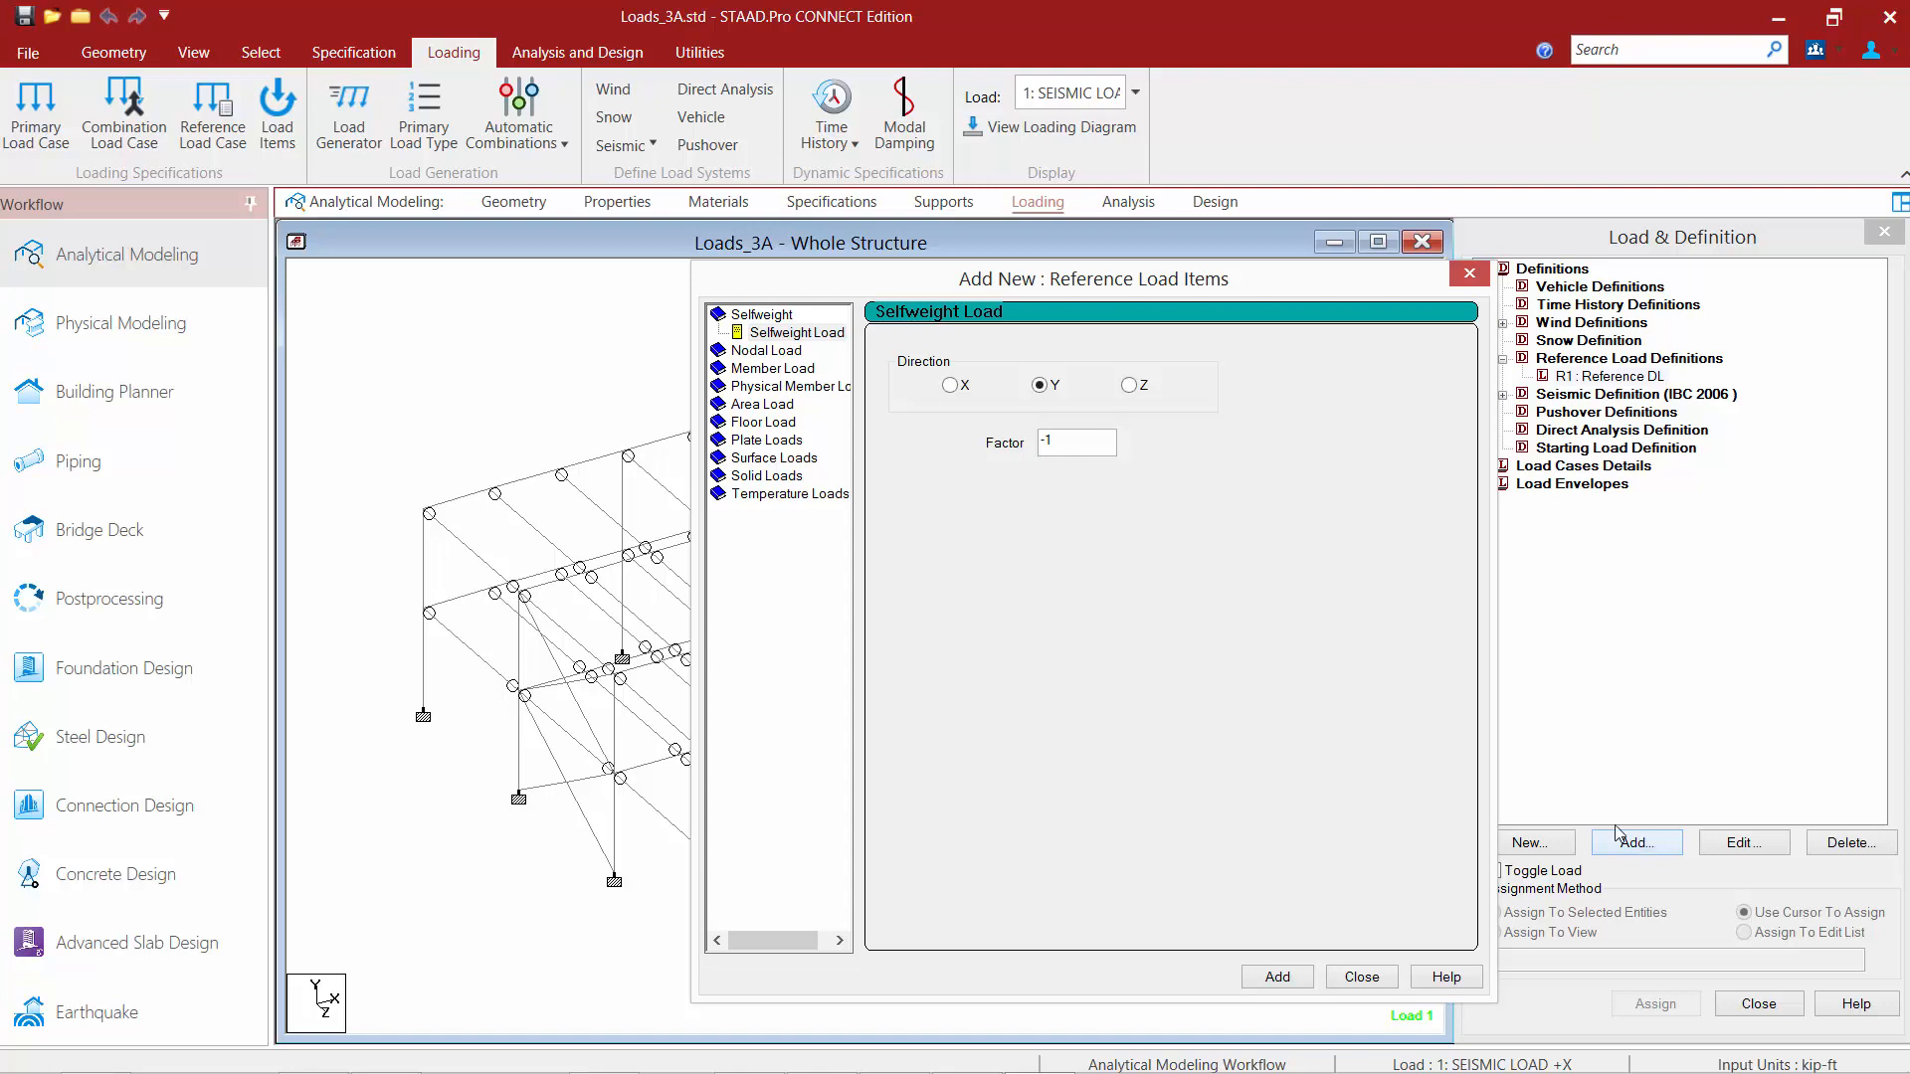
pyautogui.click(778, 332)
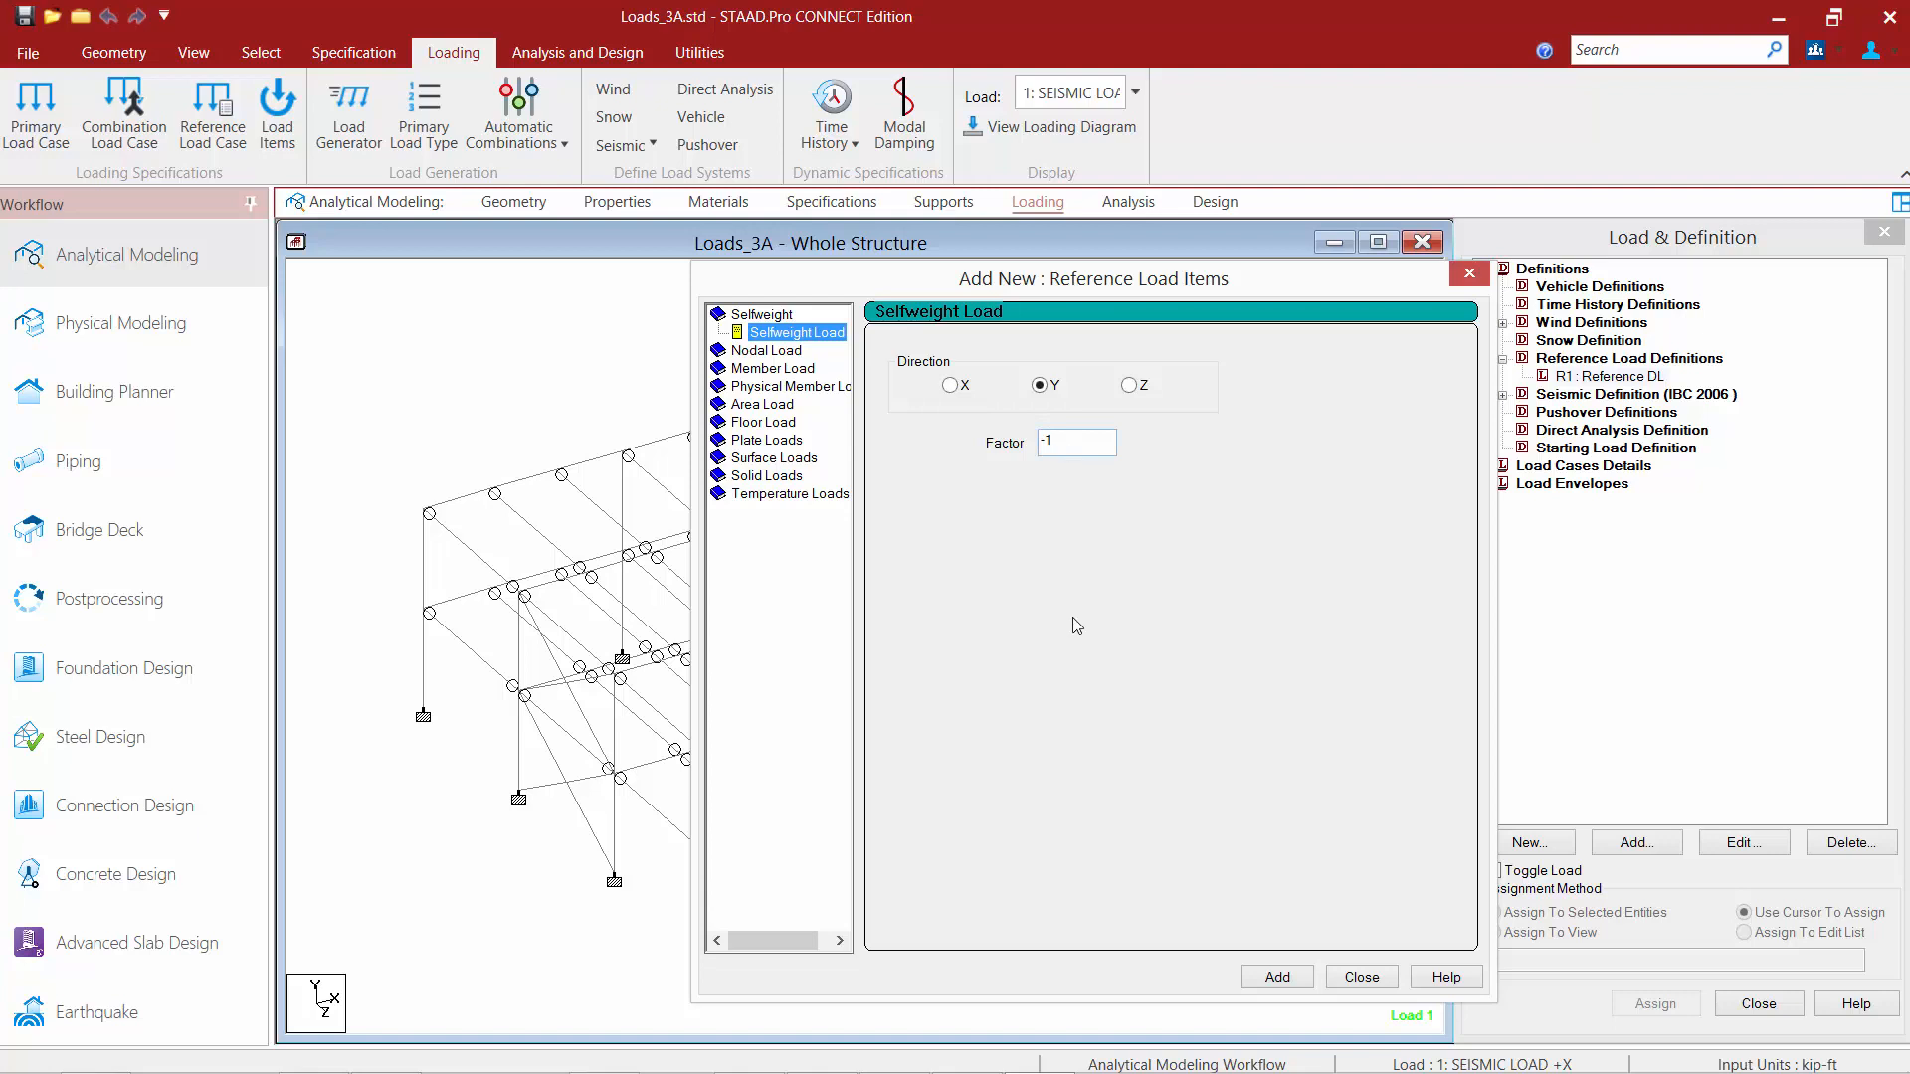
pyautogui.click(1278, 978)
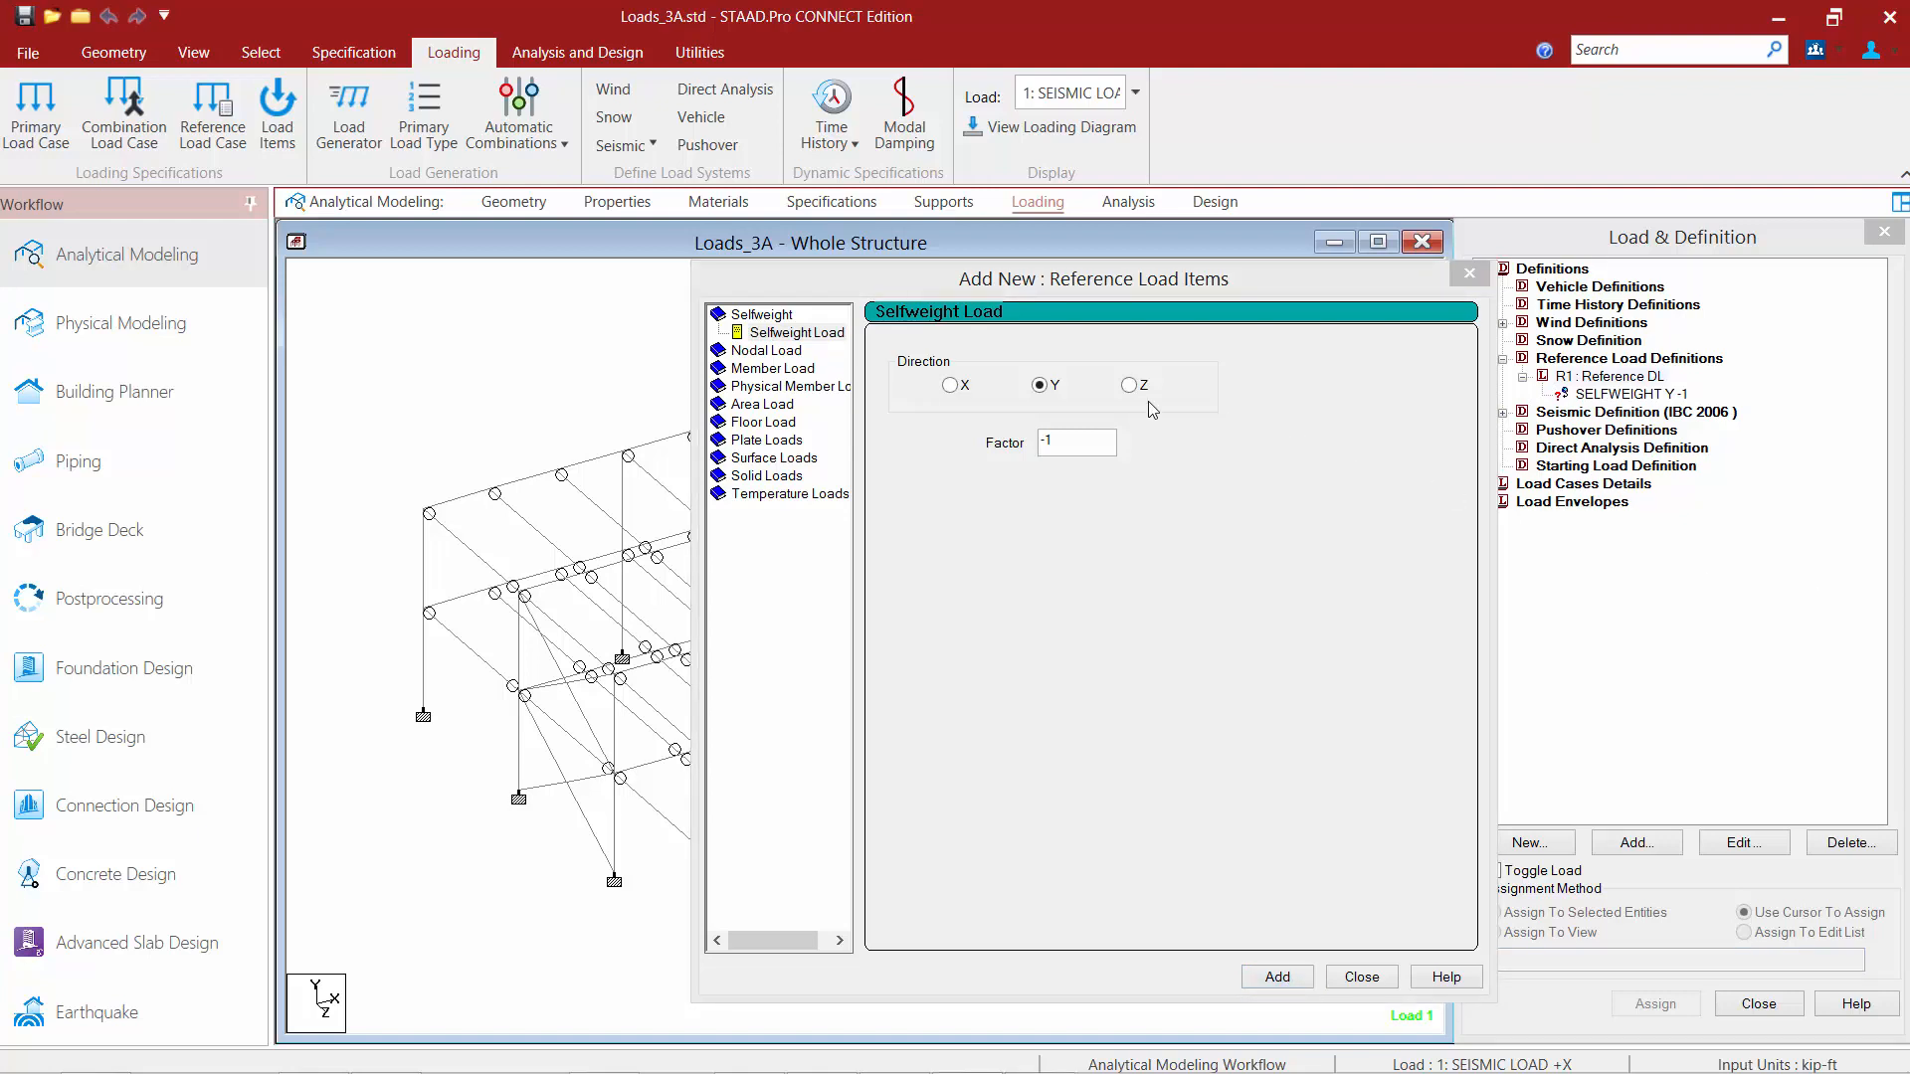
# Step: Add a uniform force member load of -0.05 kip/ft in the GY direction to Reference DL
pyautogui.click(786, 370)
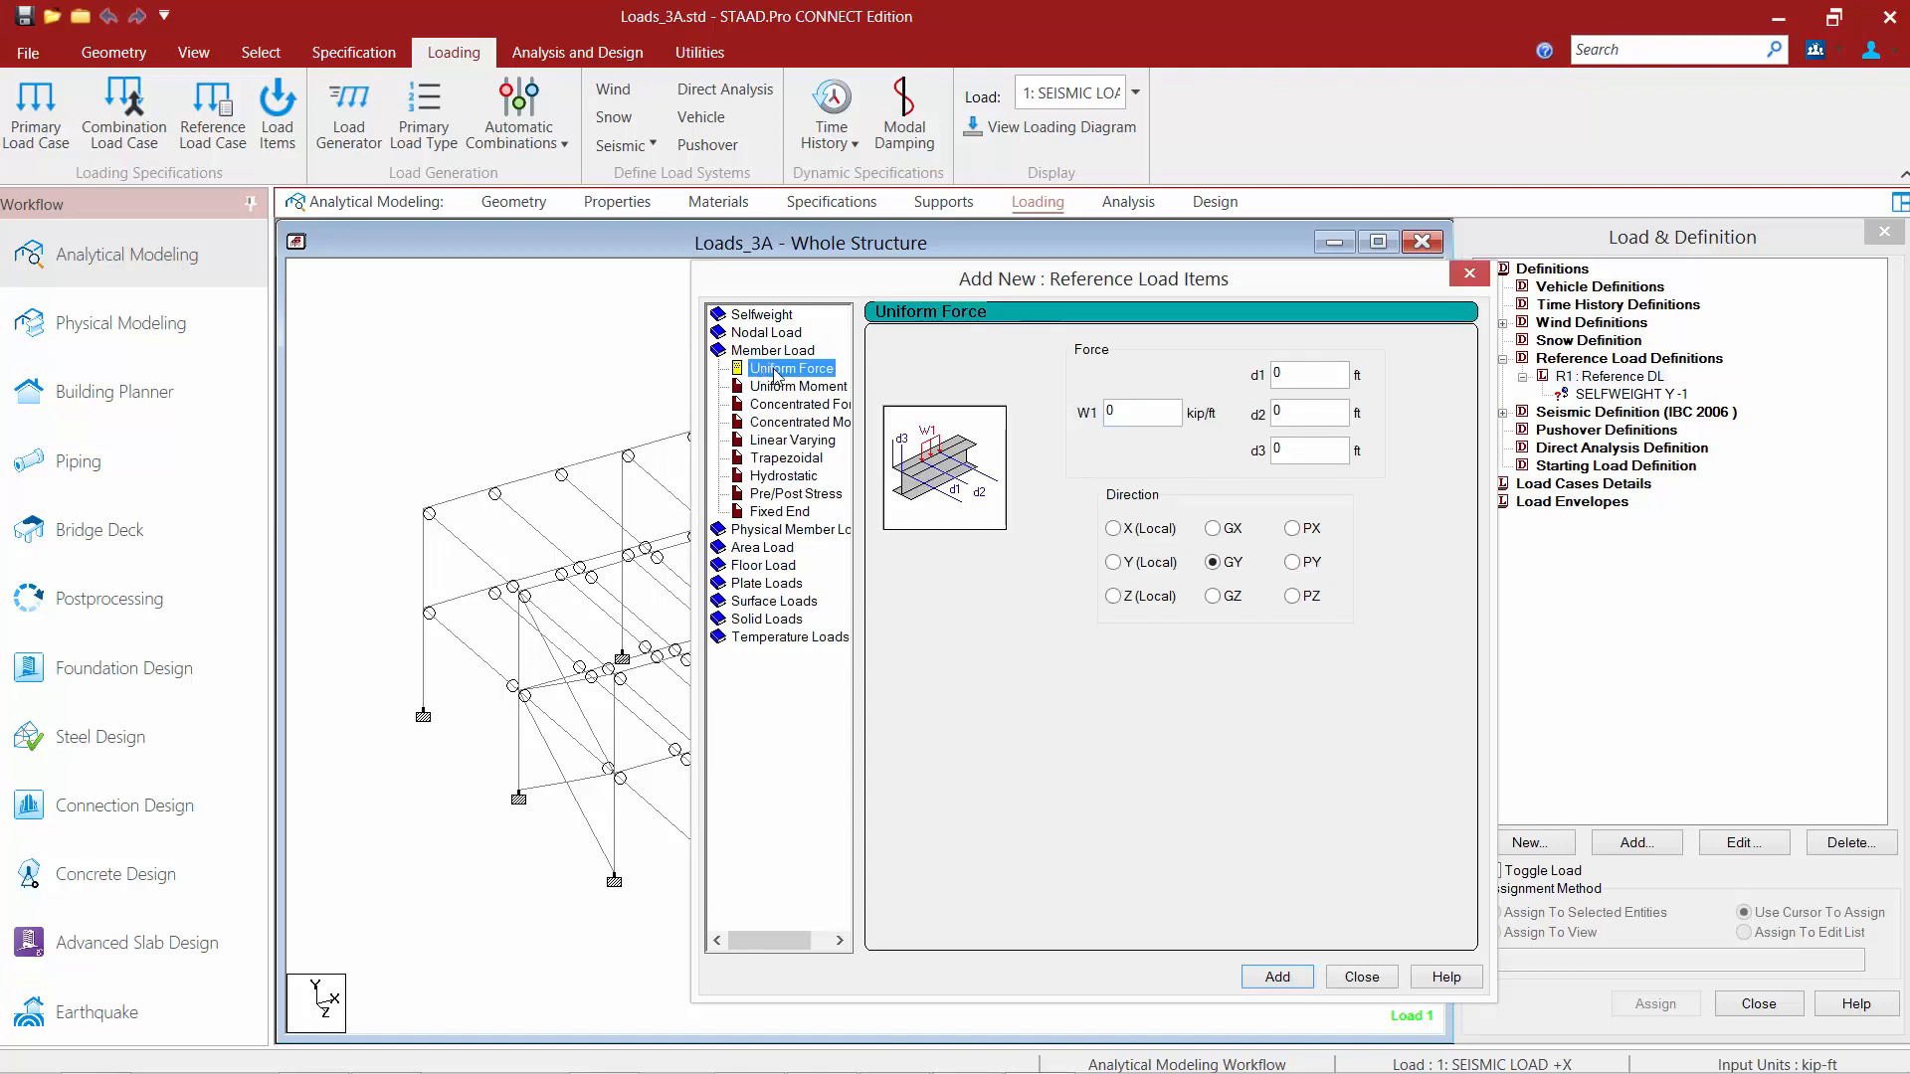
pyautogui.press('Tab')
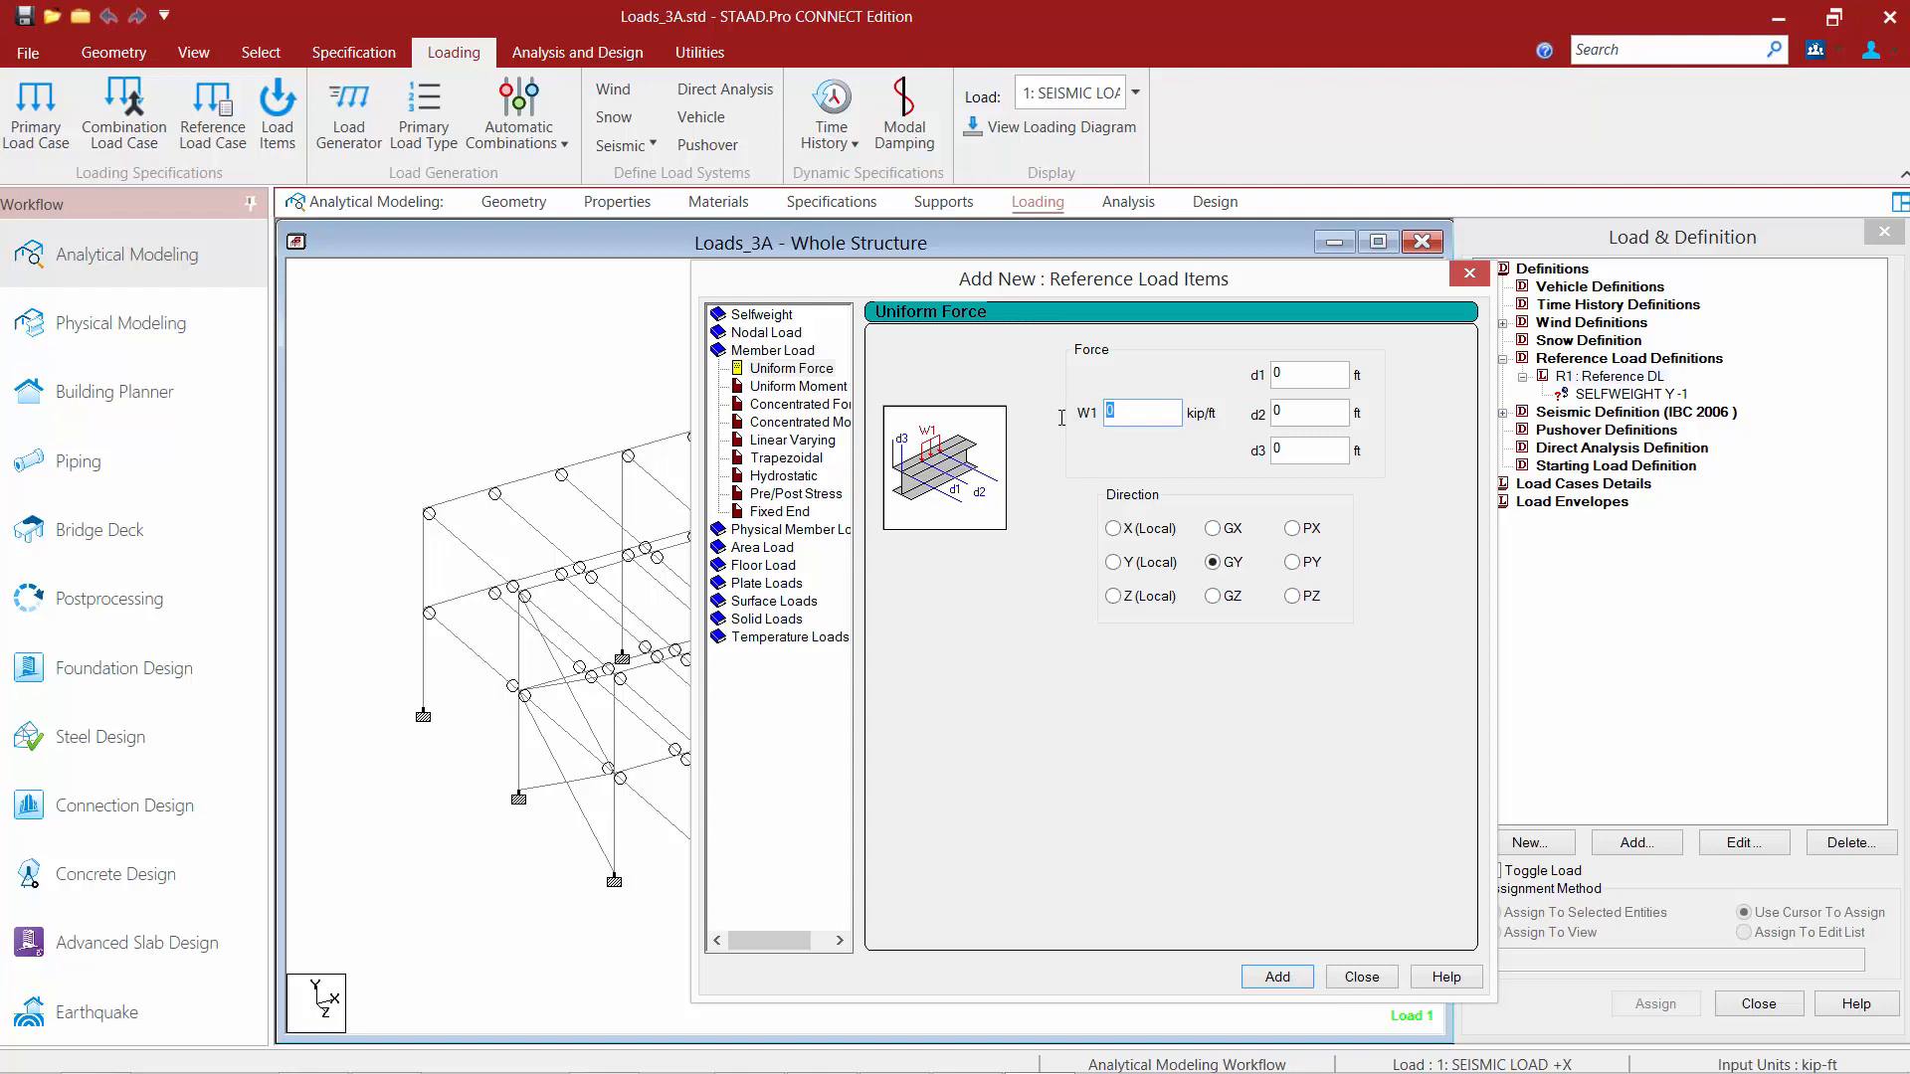
pyautogui.write('-0.05')
pyautogui.click(1274, 979)
pyautogui.click(1356, 978)
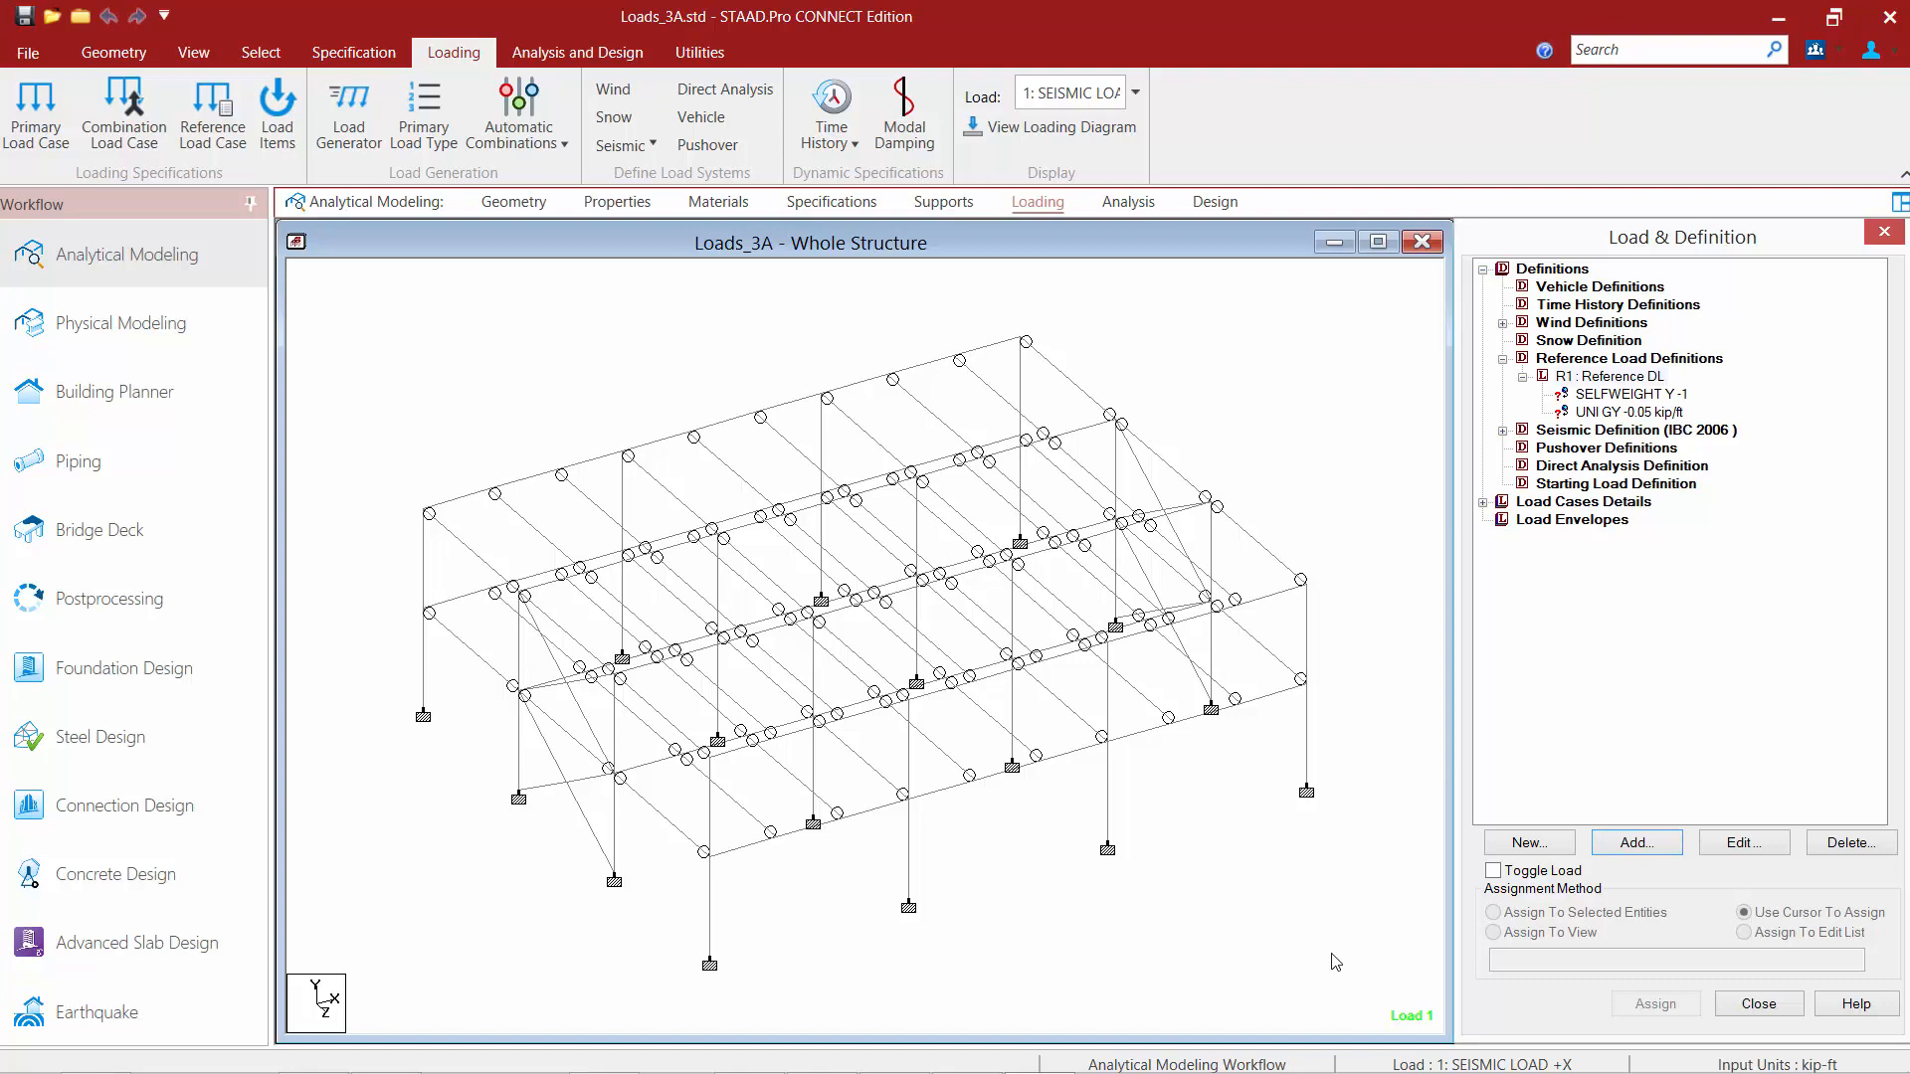
# Step: Assign the Reference DL selfweight item to the whole structure using Assign To View
pyautogui.click(1652, 397)
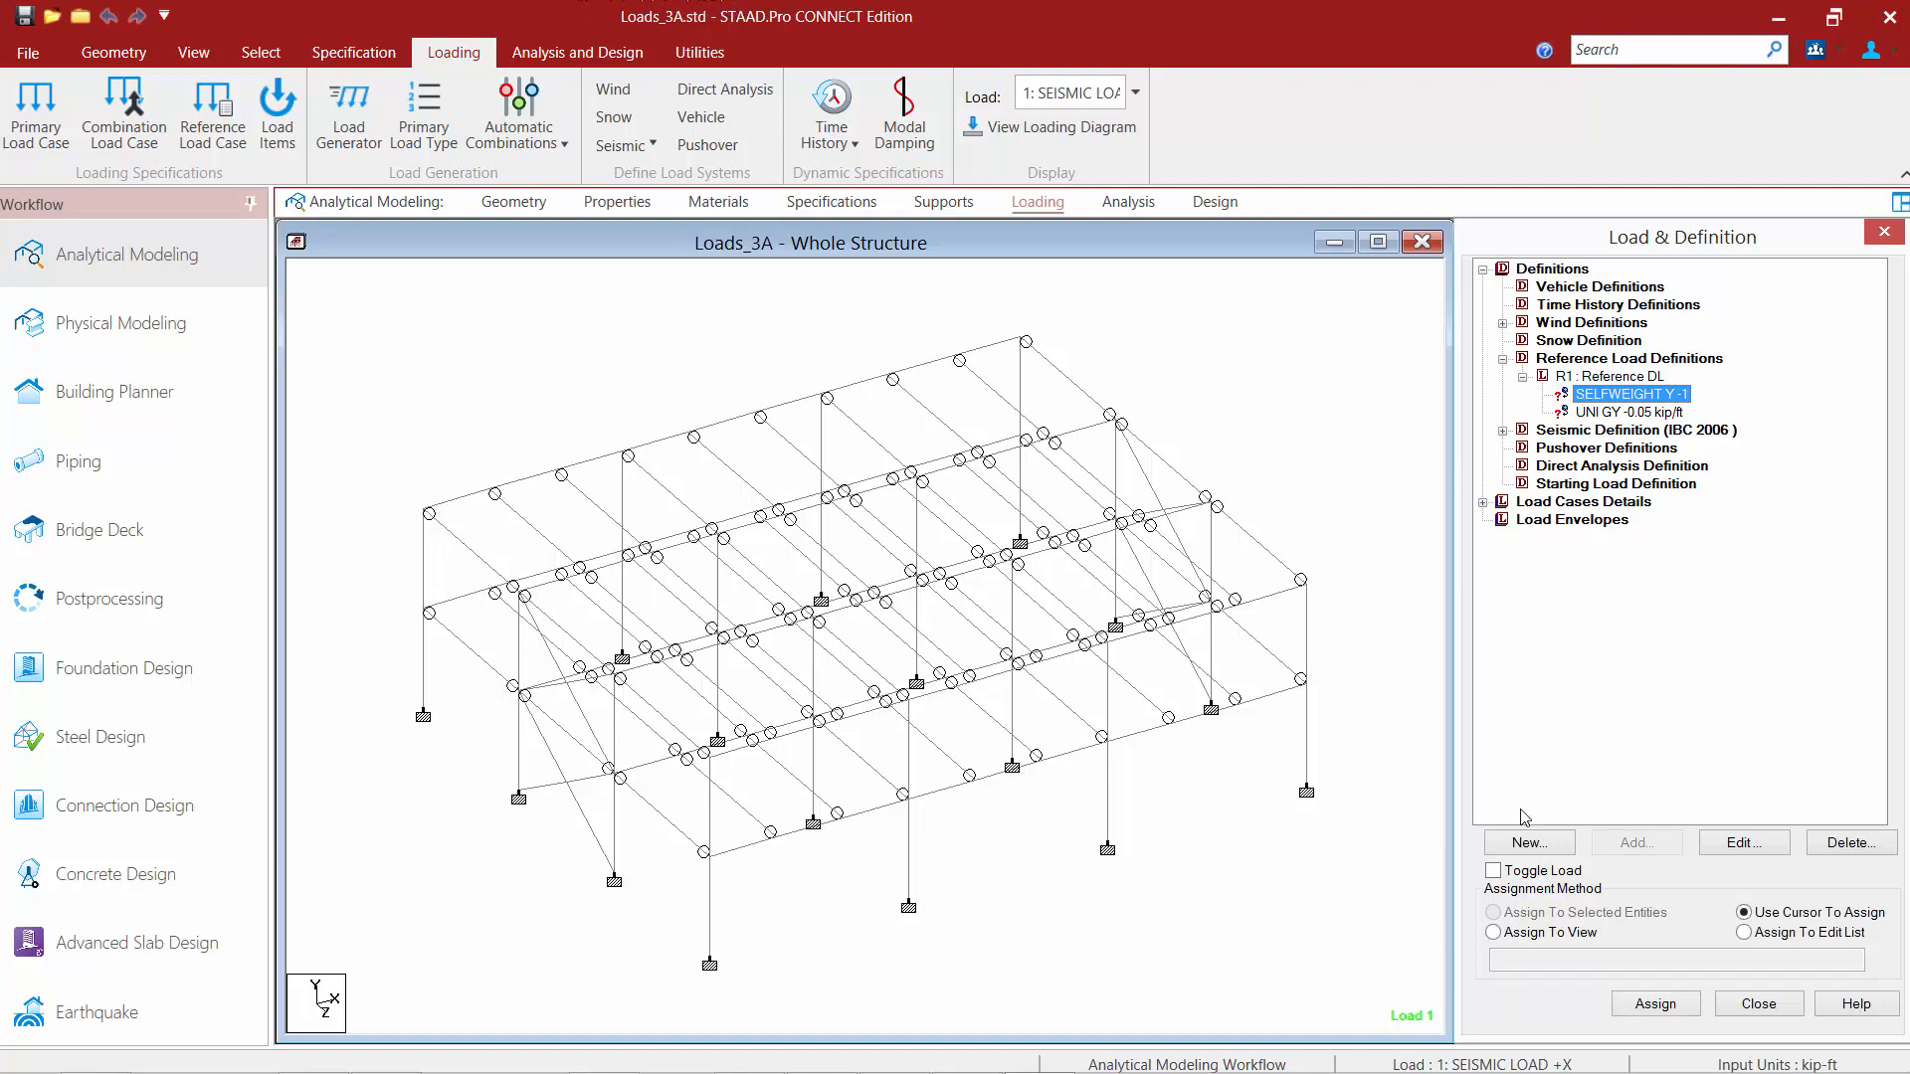
pyautogui.click(1508, 933)
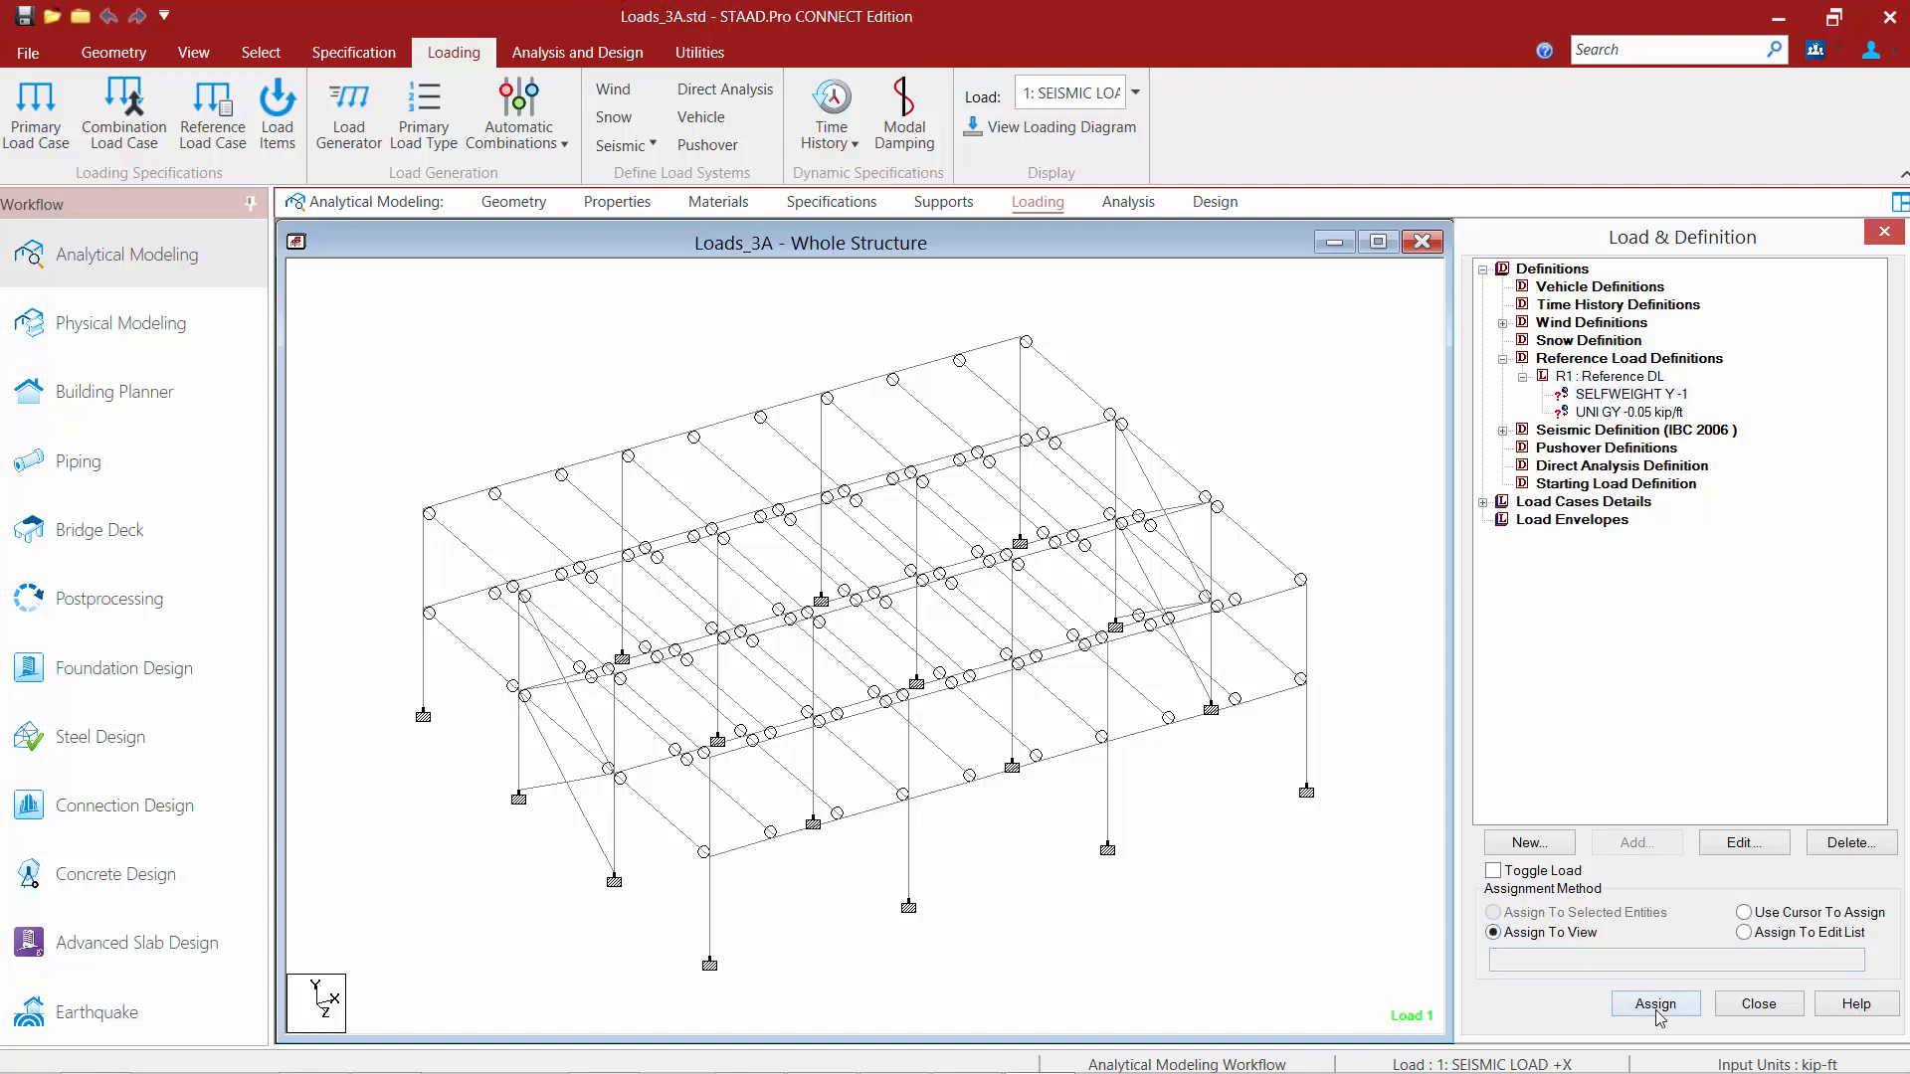
pyautogui.click(1656, 1004)
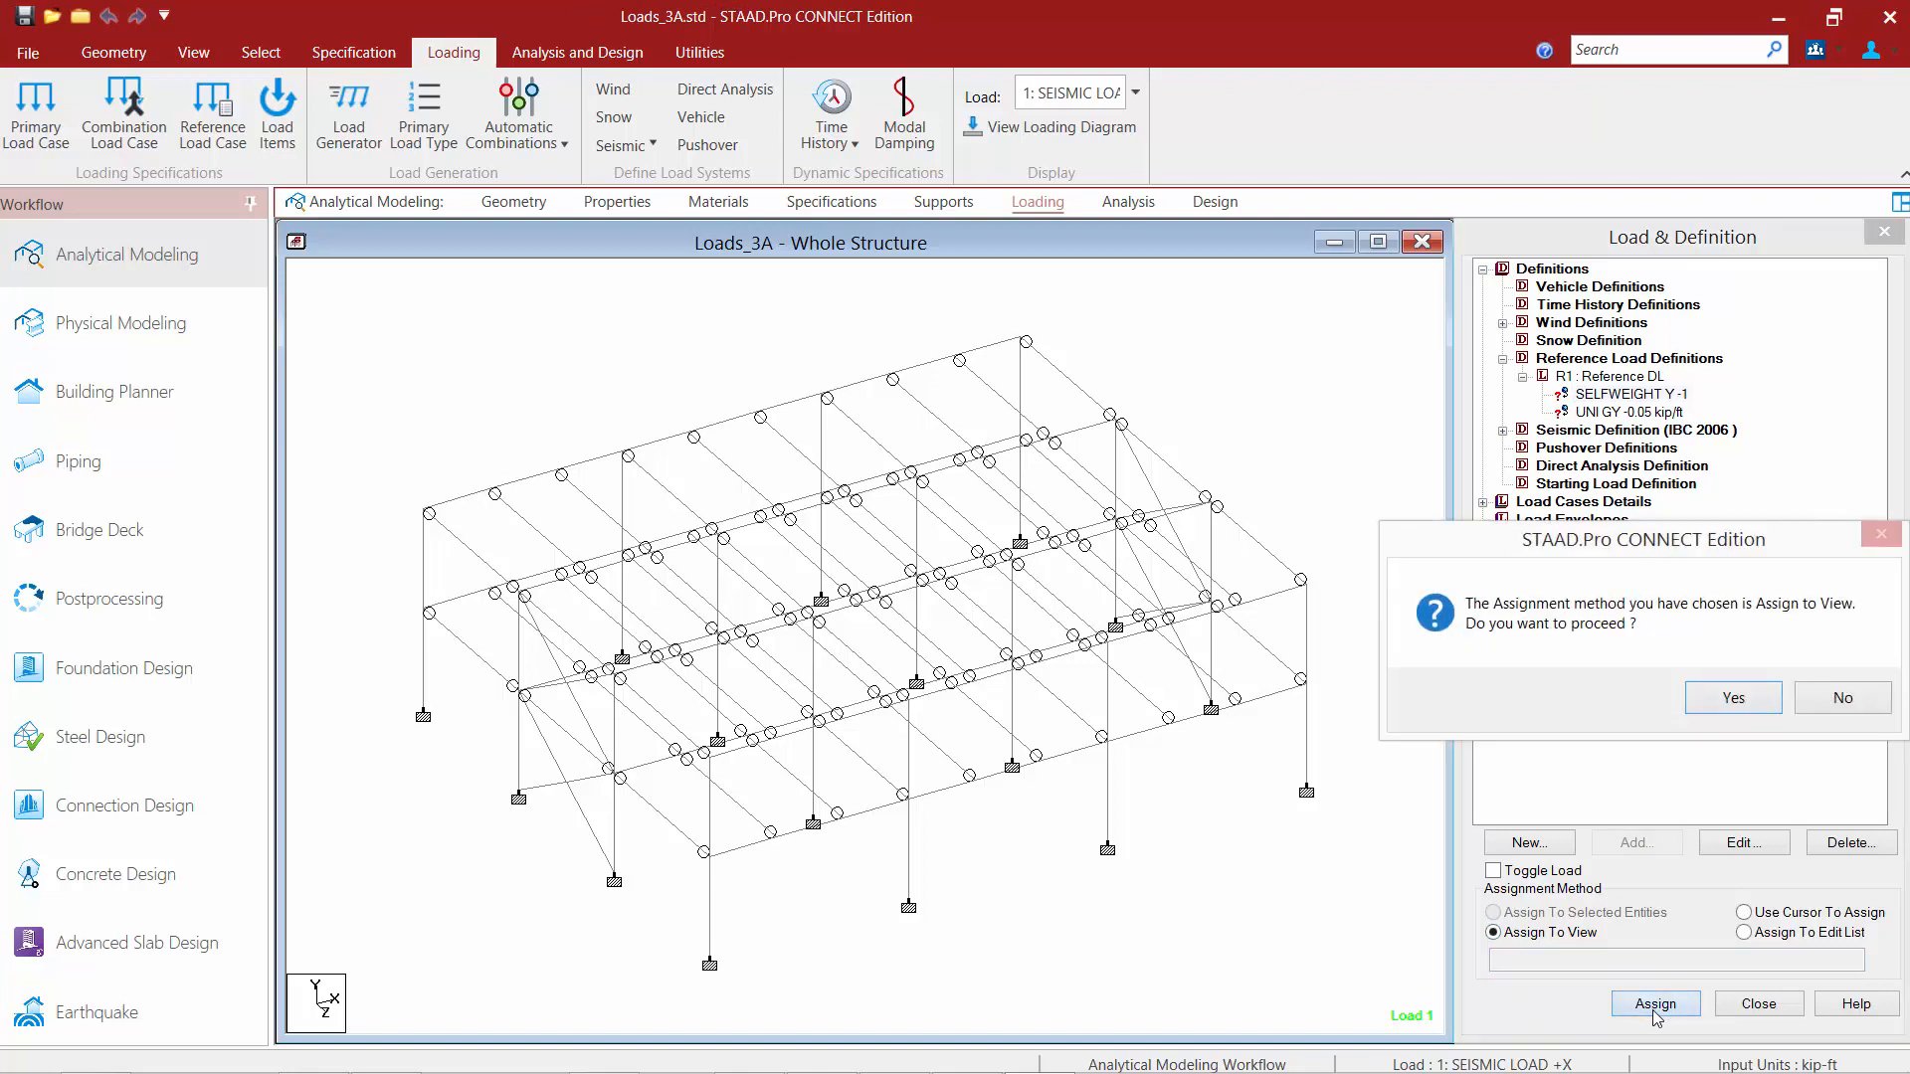
pyautogui.click(1707, 708)
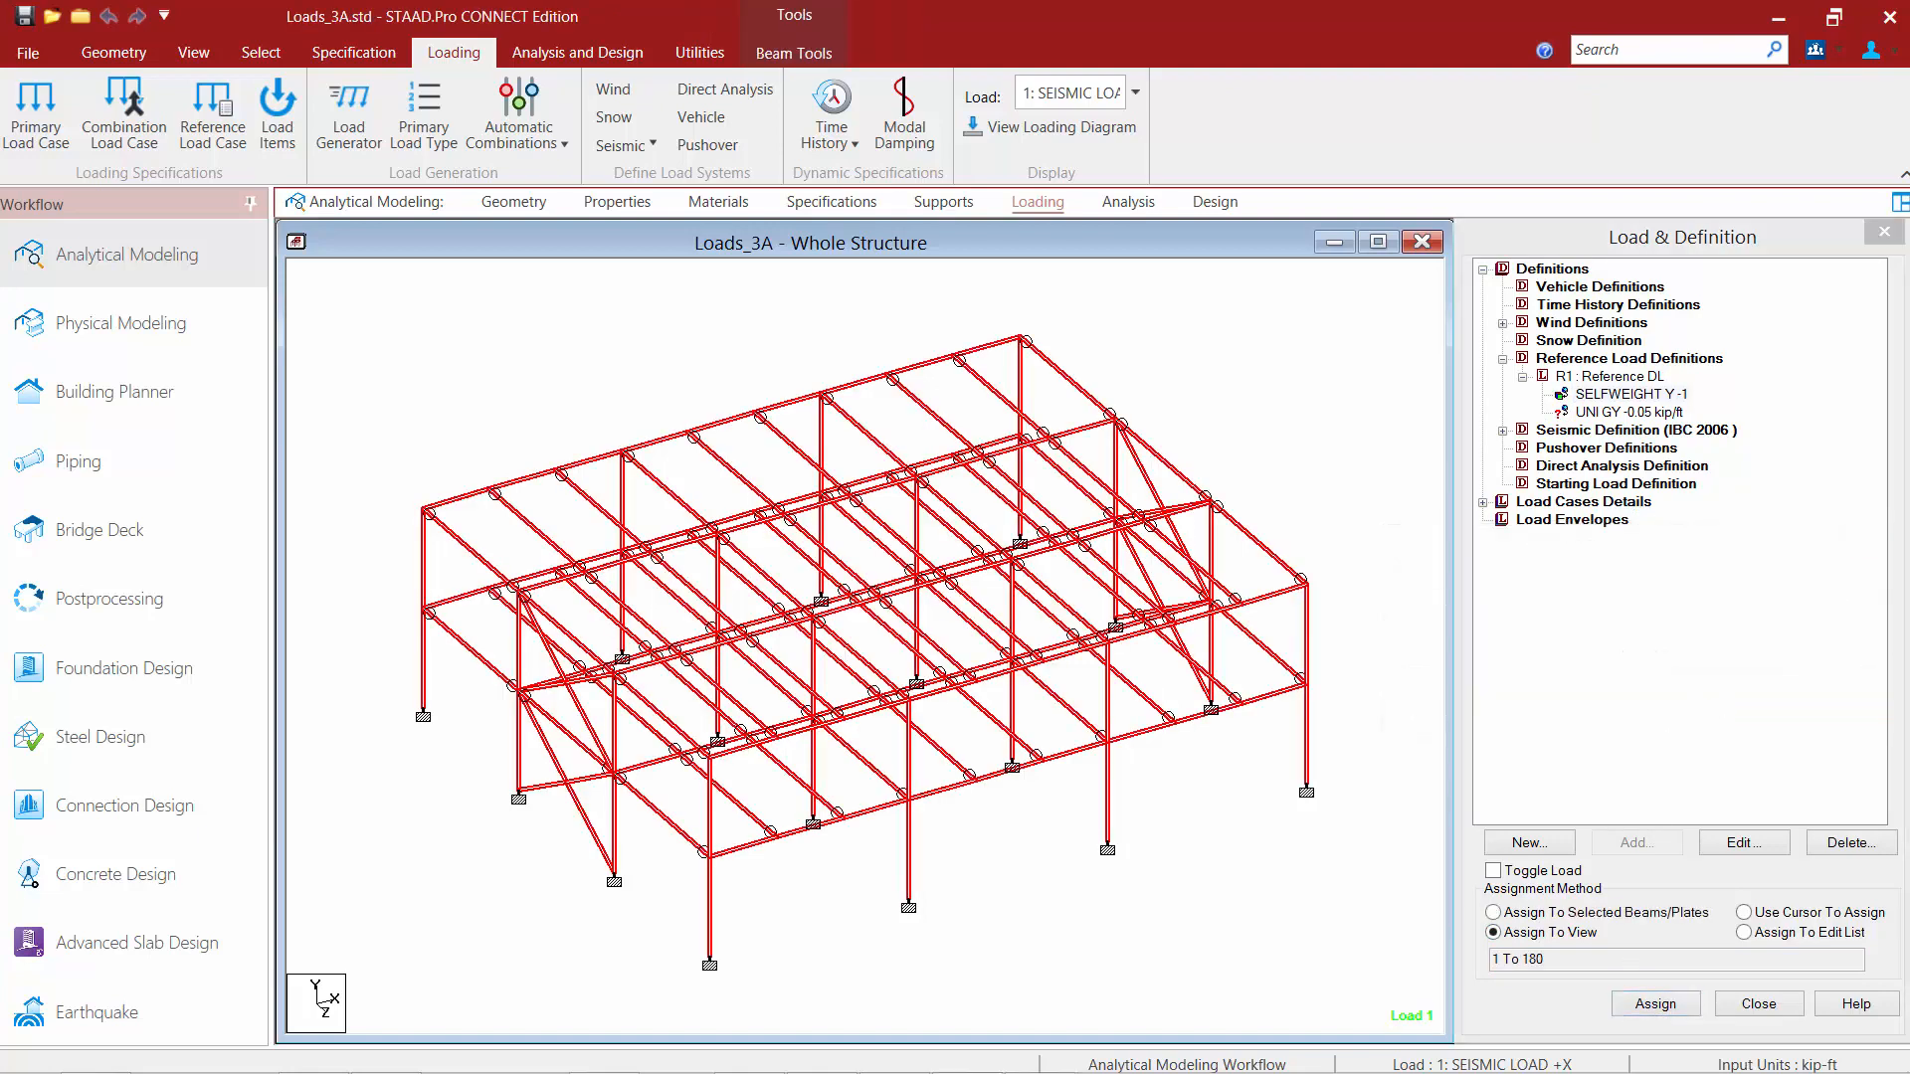
# Step: Assign the -0.05 kip/ft GY uniform load to all beams parallel to the Z axis
pyautogui.click(1604, 414)
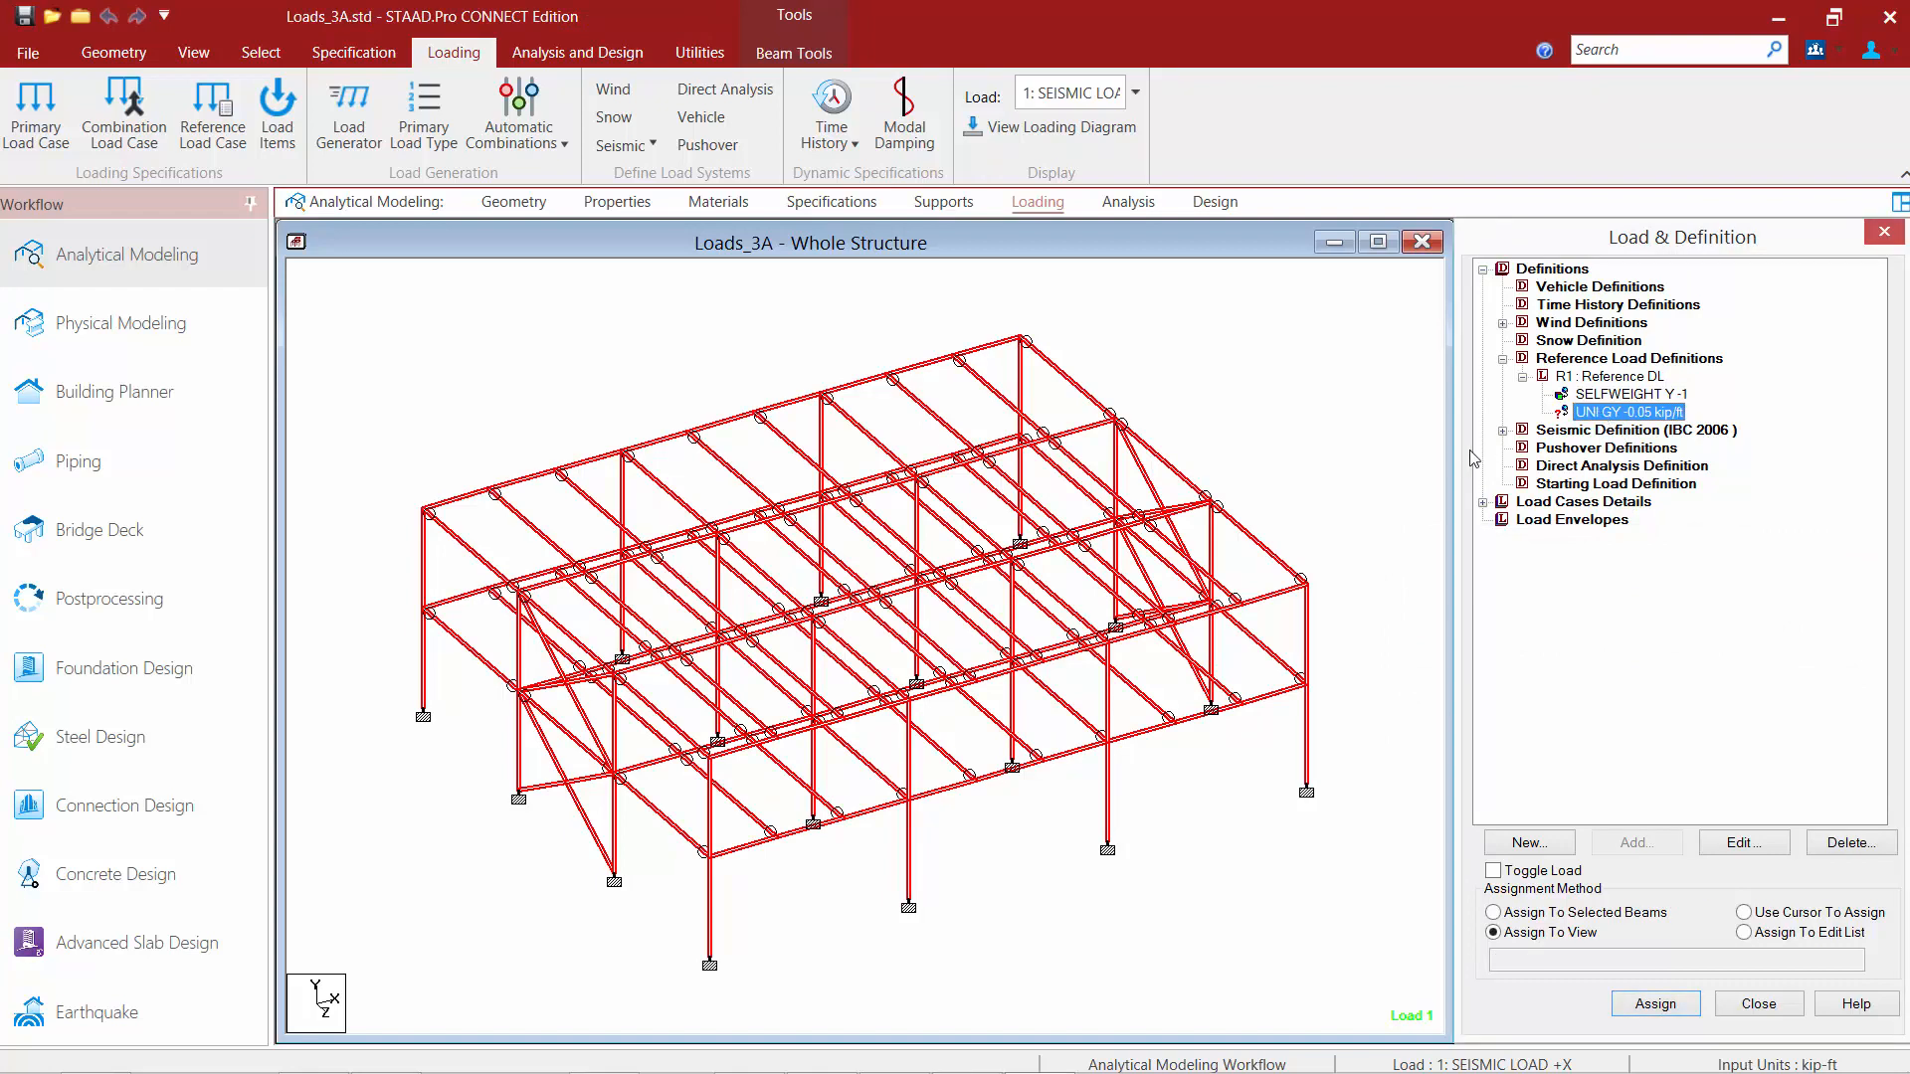
pyautogui.click(1242, 368)
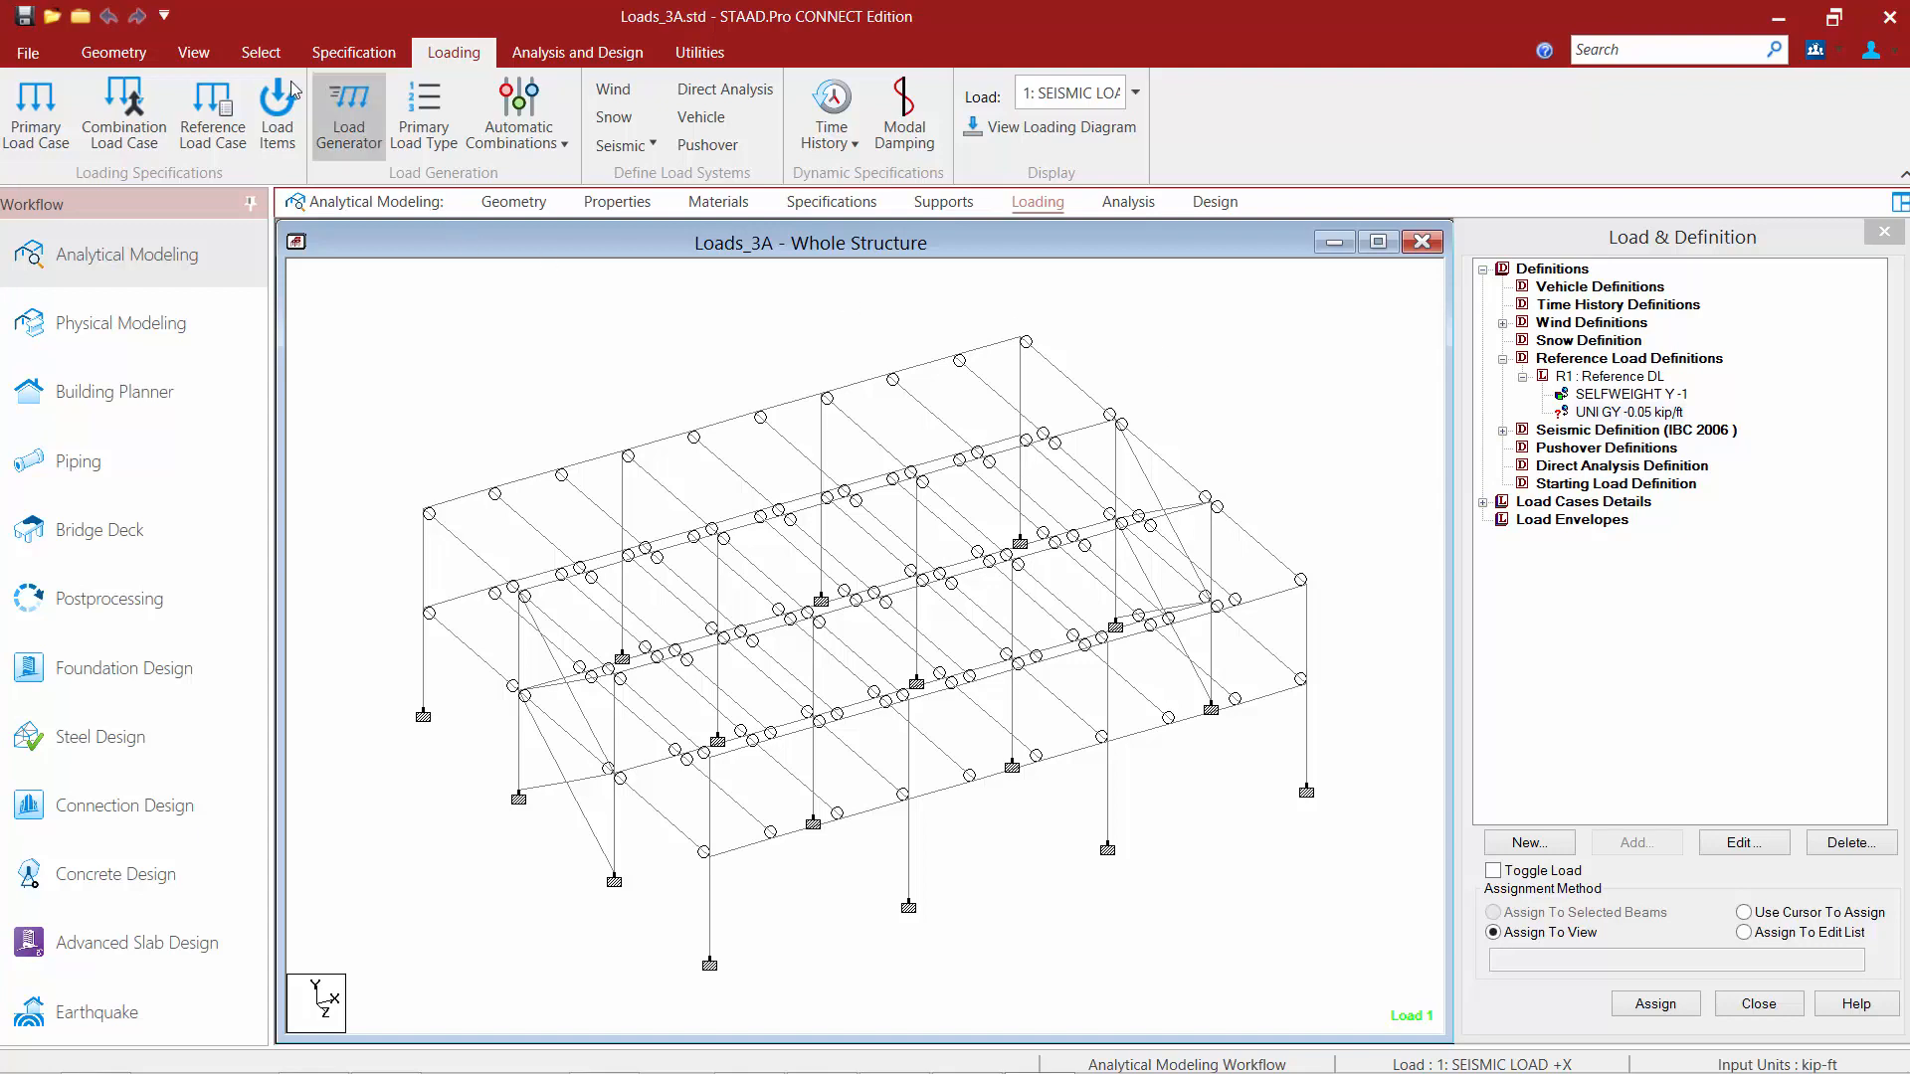
pyautogui.click(259, 54)
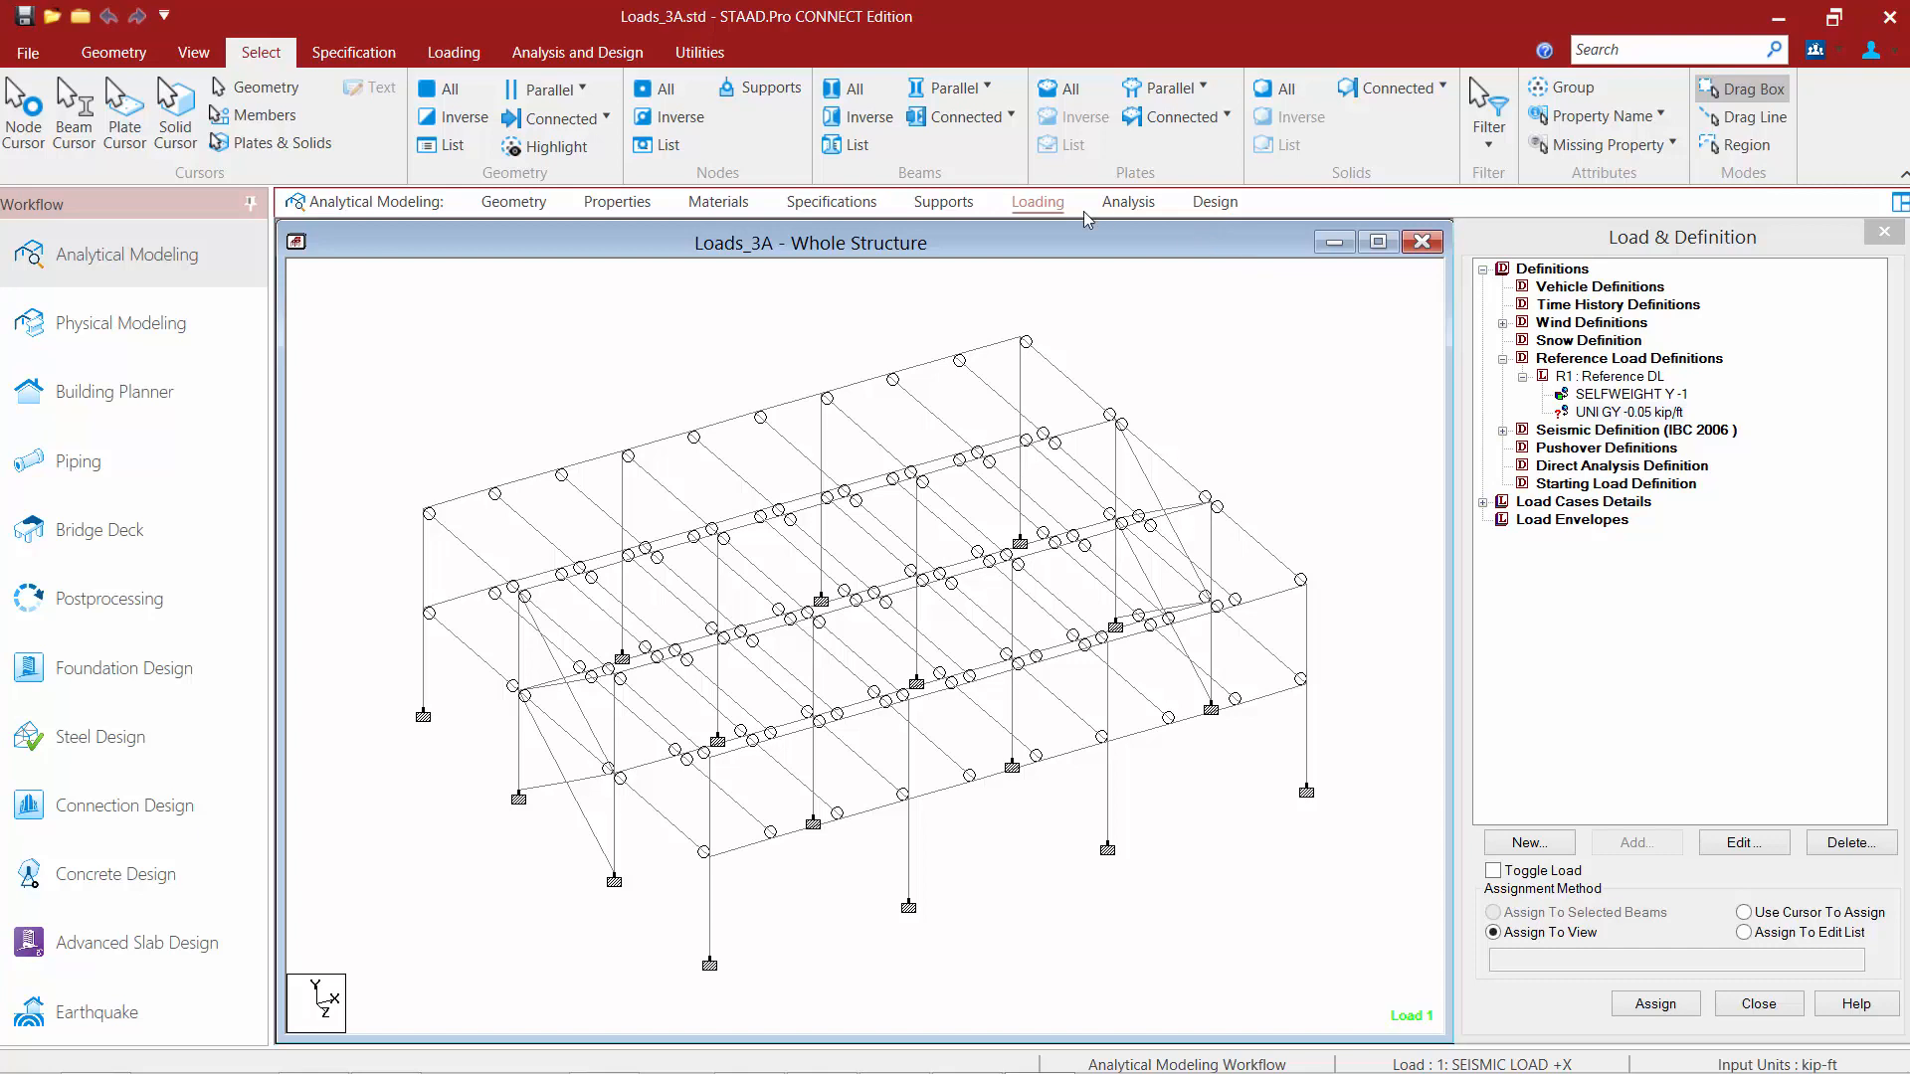
pyautogui.click(933, 89)
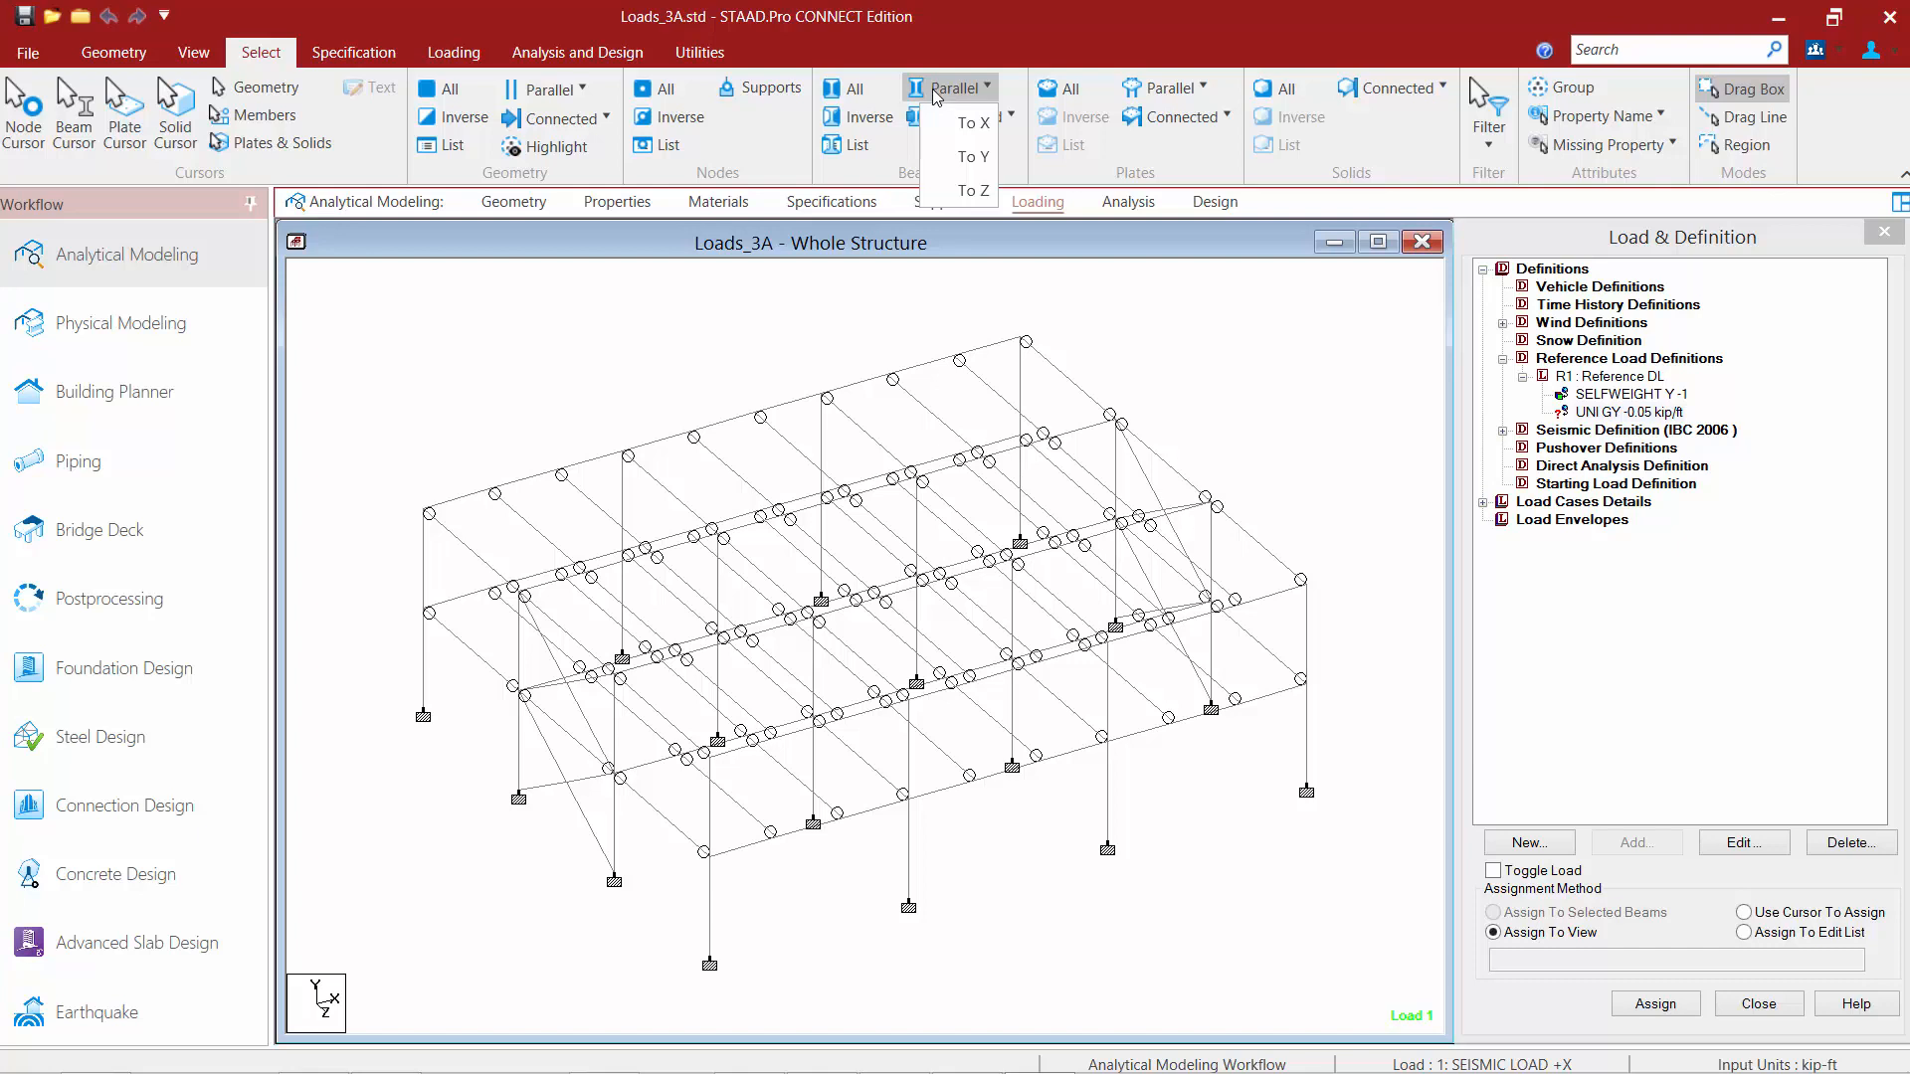
pyautogui.click(960, 190)
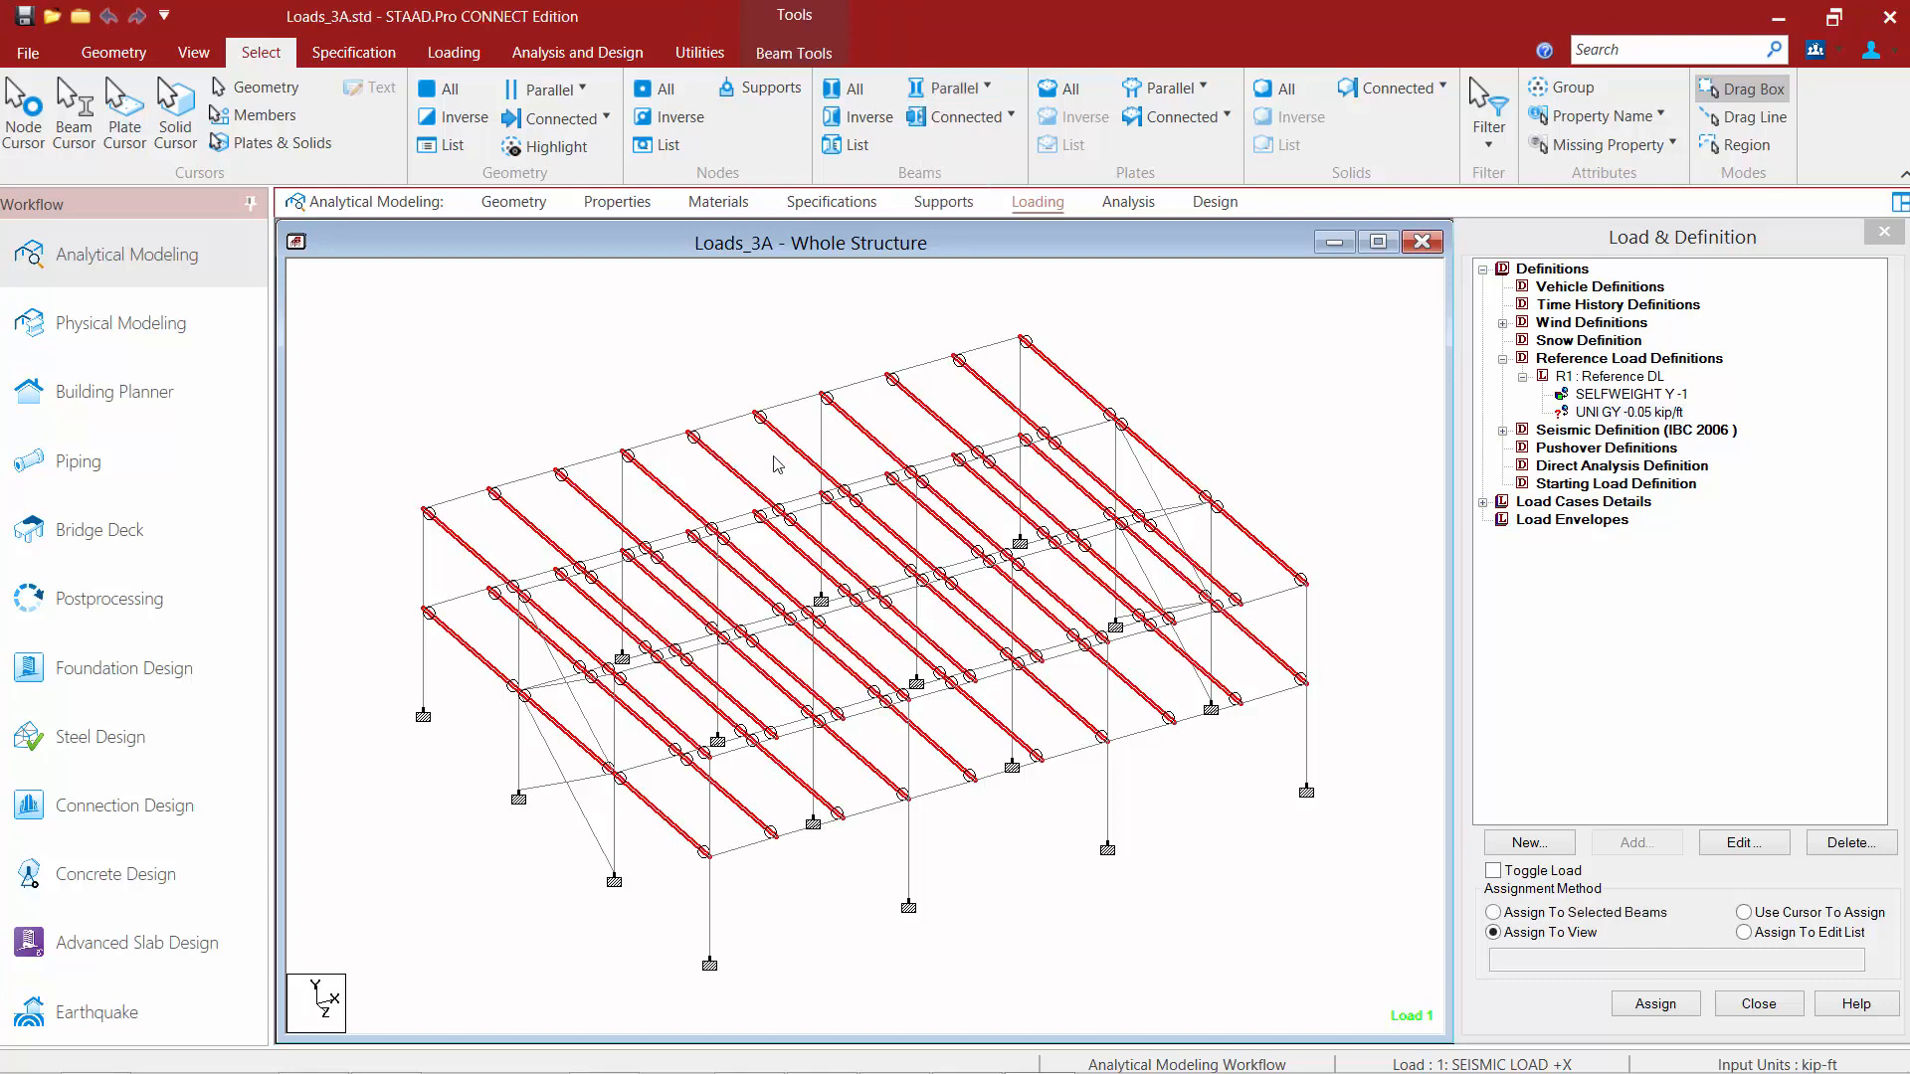
pyautogui.click(1653, 1007)
pyautogui.click(1651, 1006)
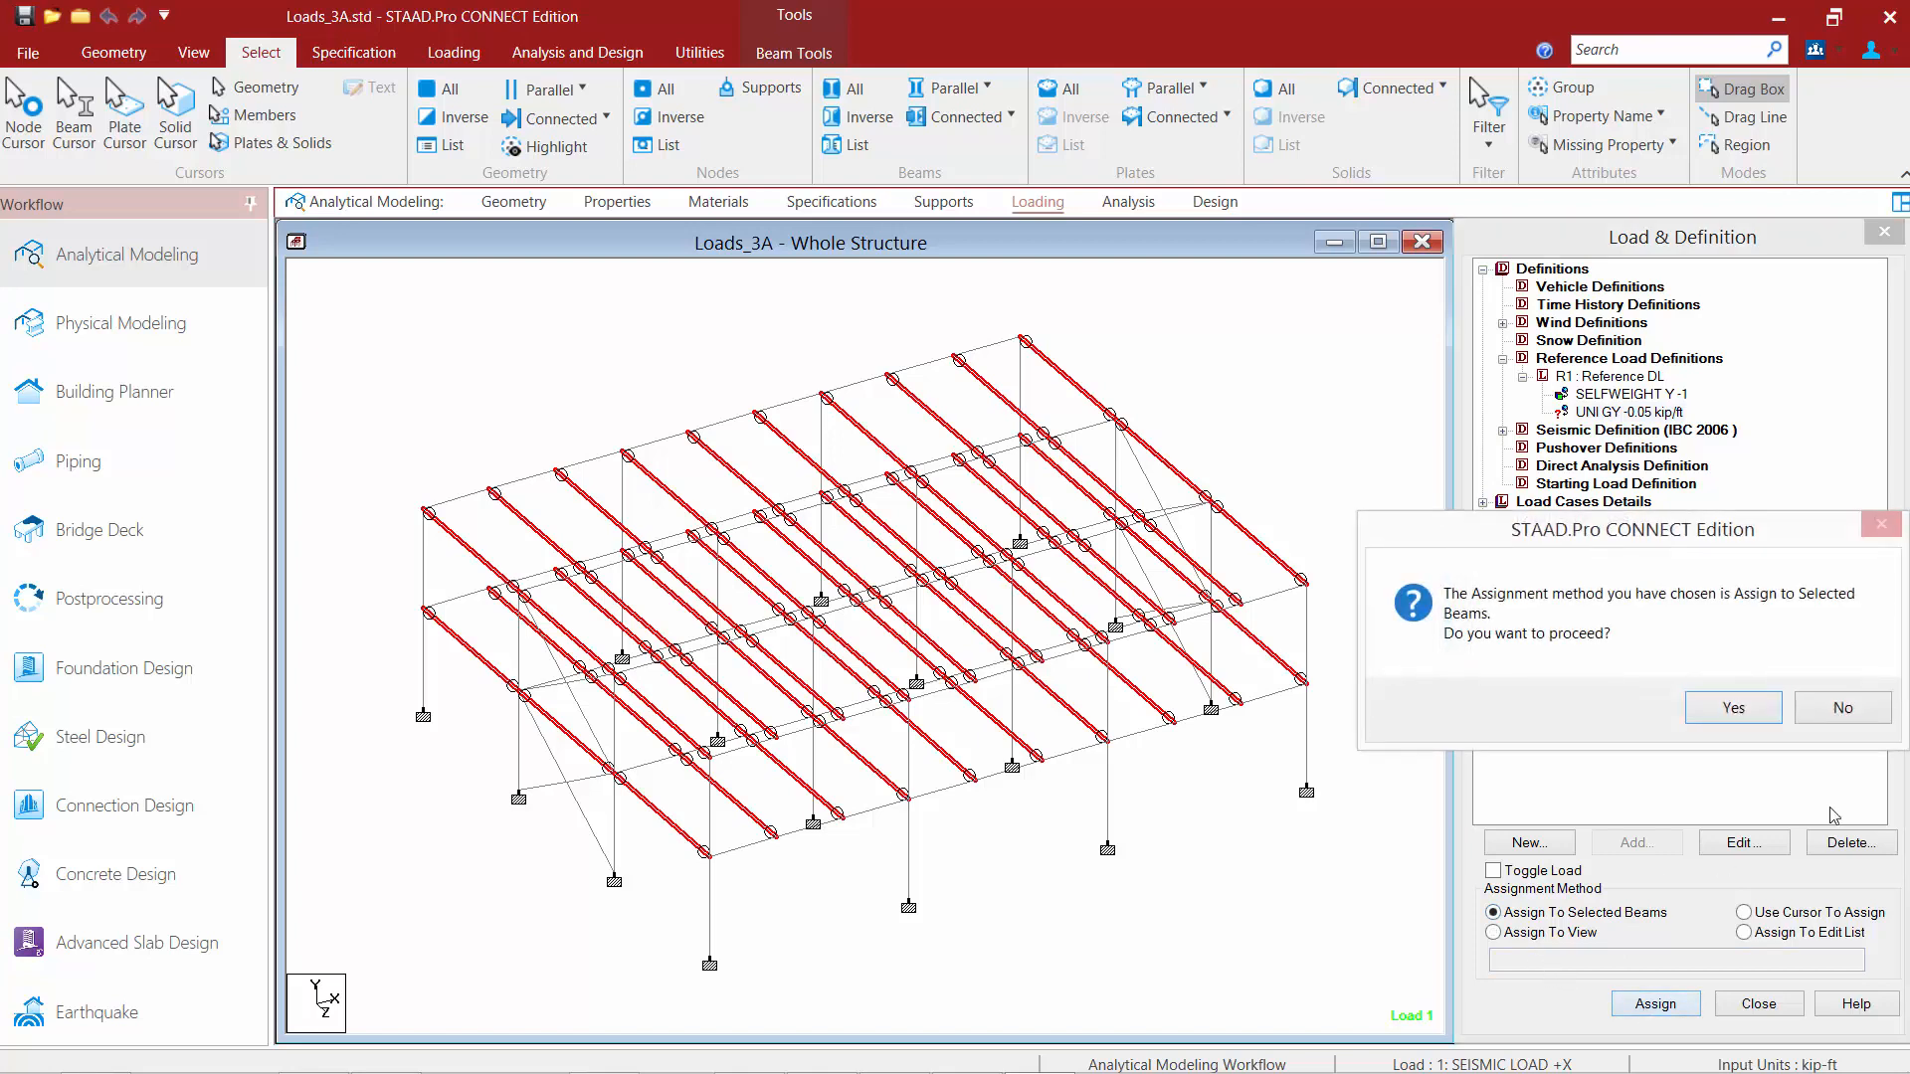
pyautogui.click(1734, 708)
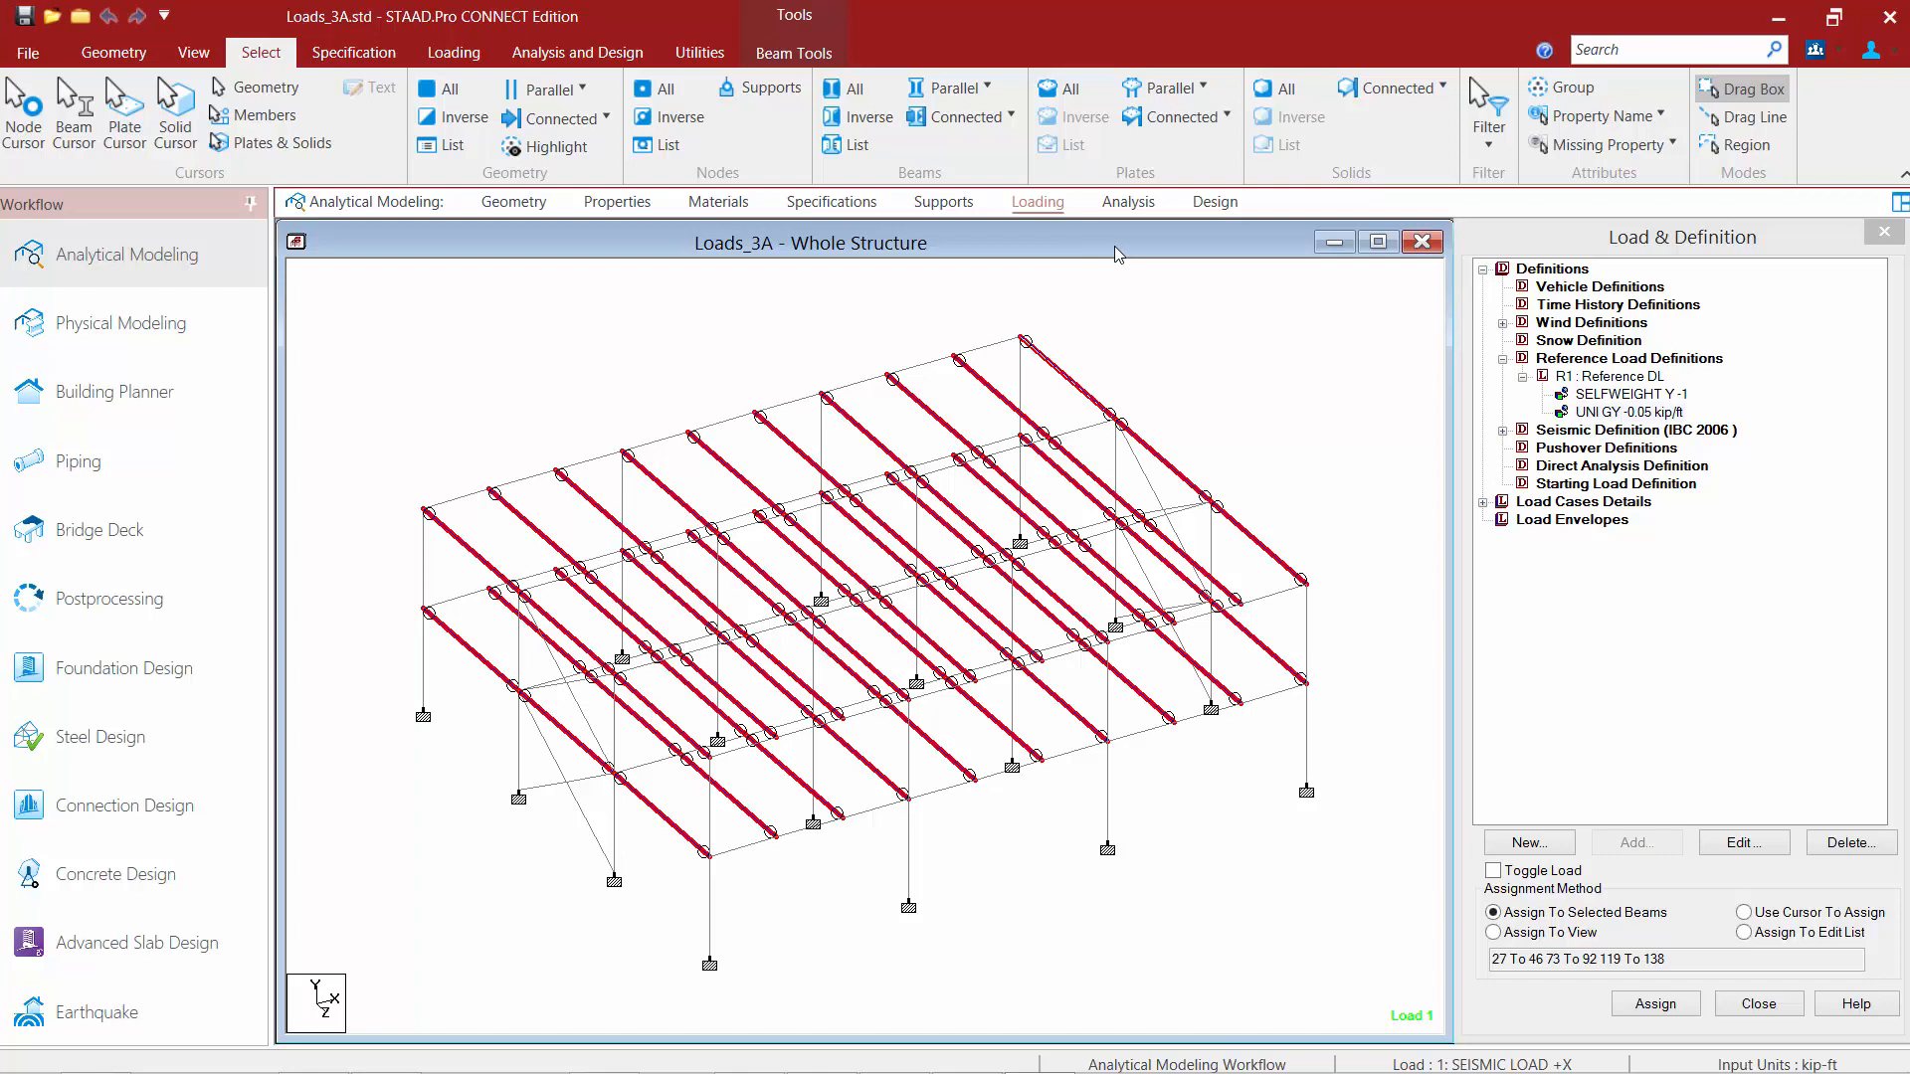
# Step: Add Reference DL to the IBC 2006 seismic definition as a reference load along Y with factor -1
pyautogui.click(1502, 431)
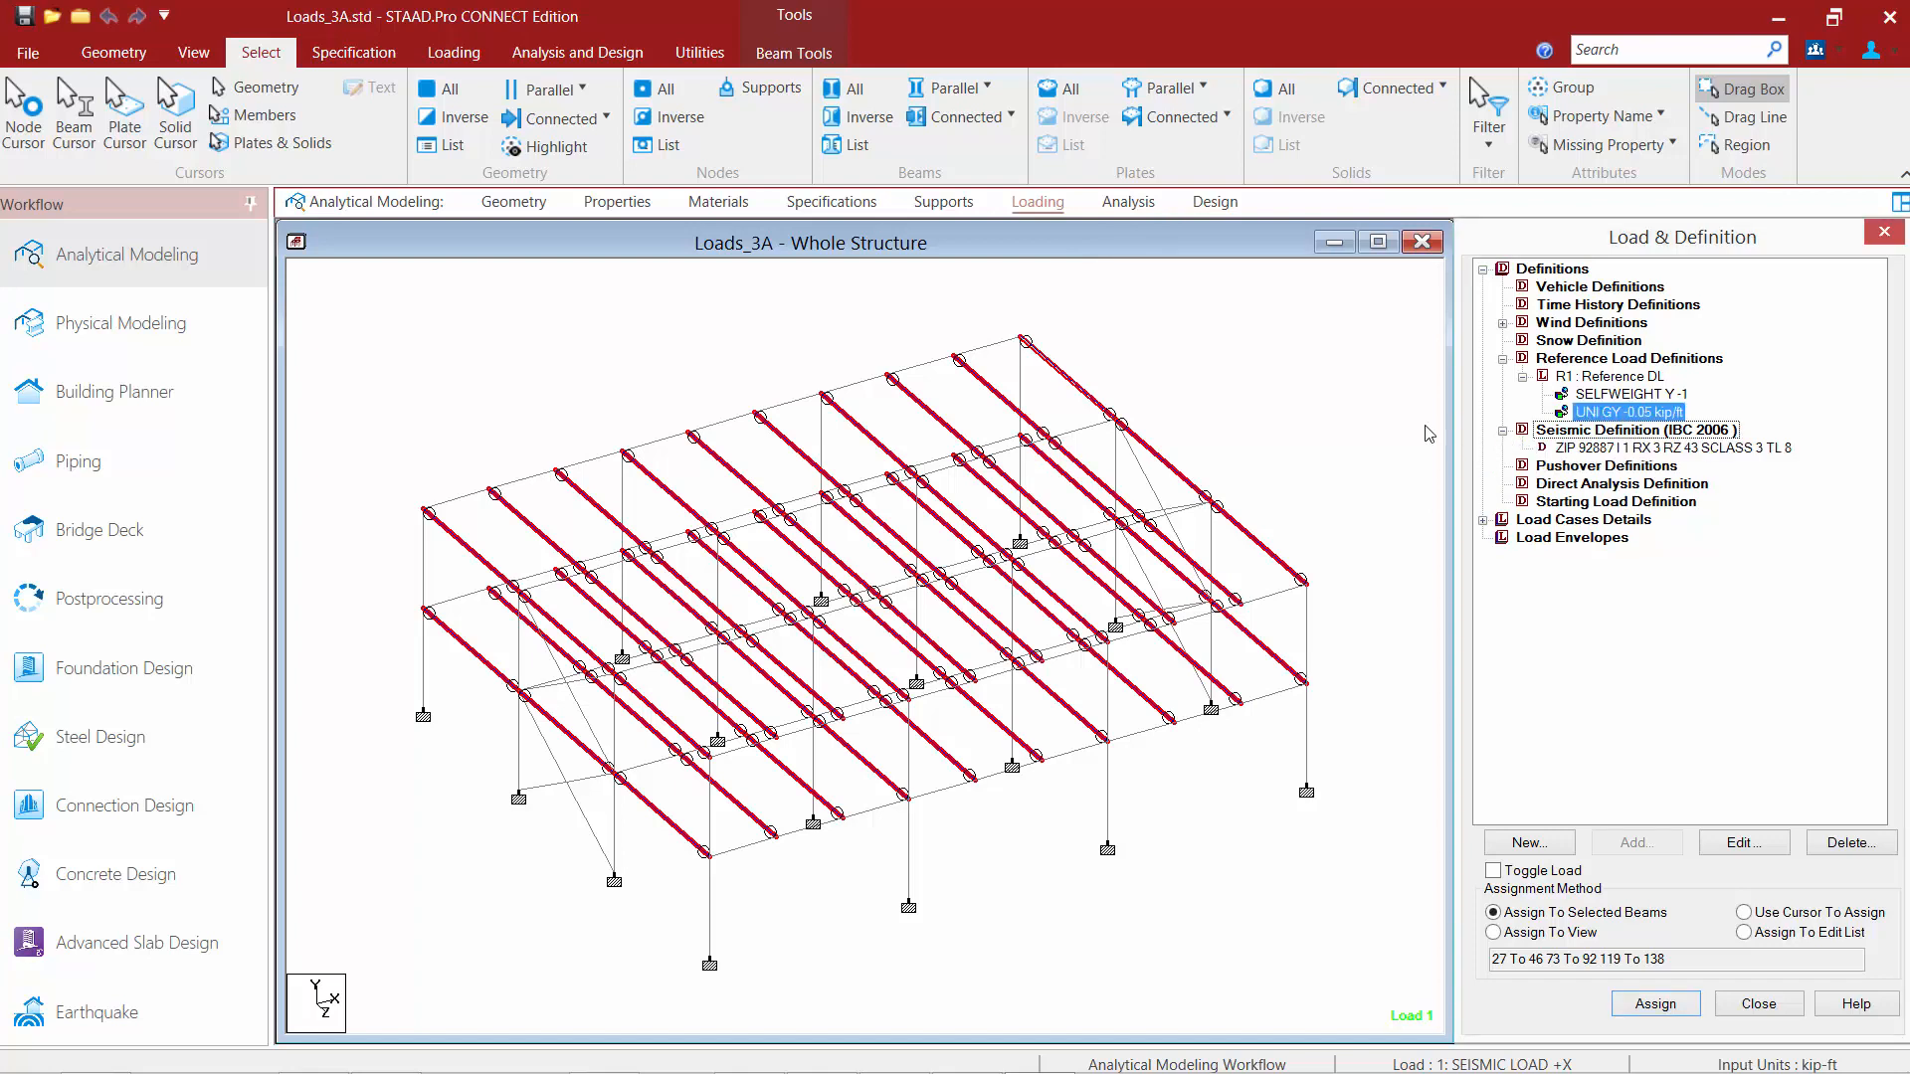
pyautogui.click(1622, 448)
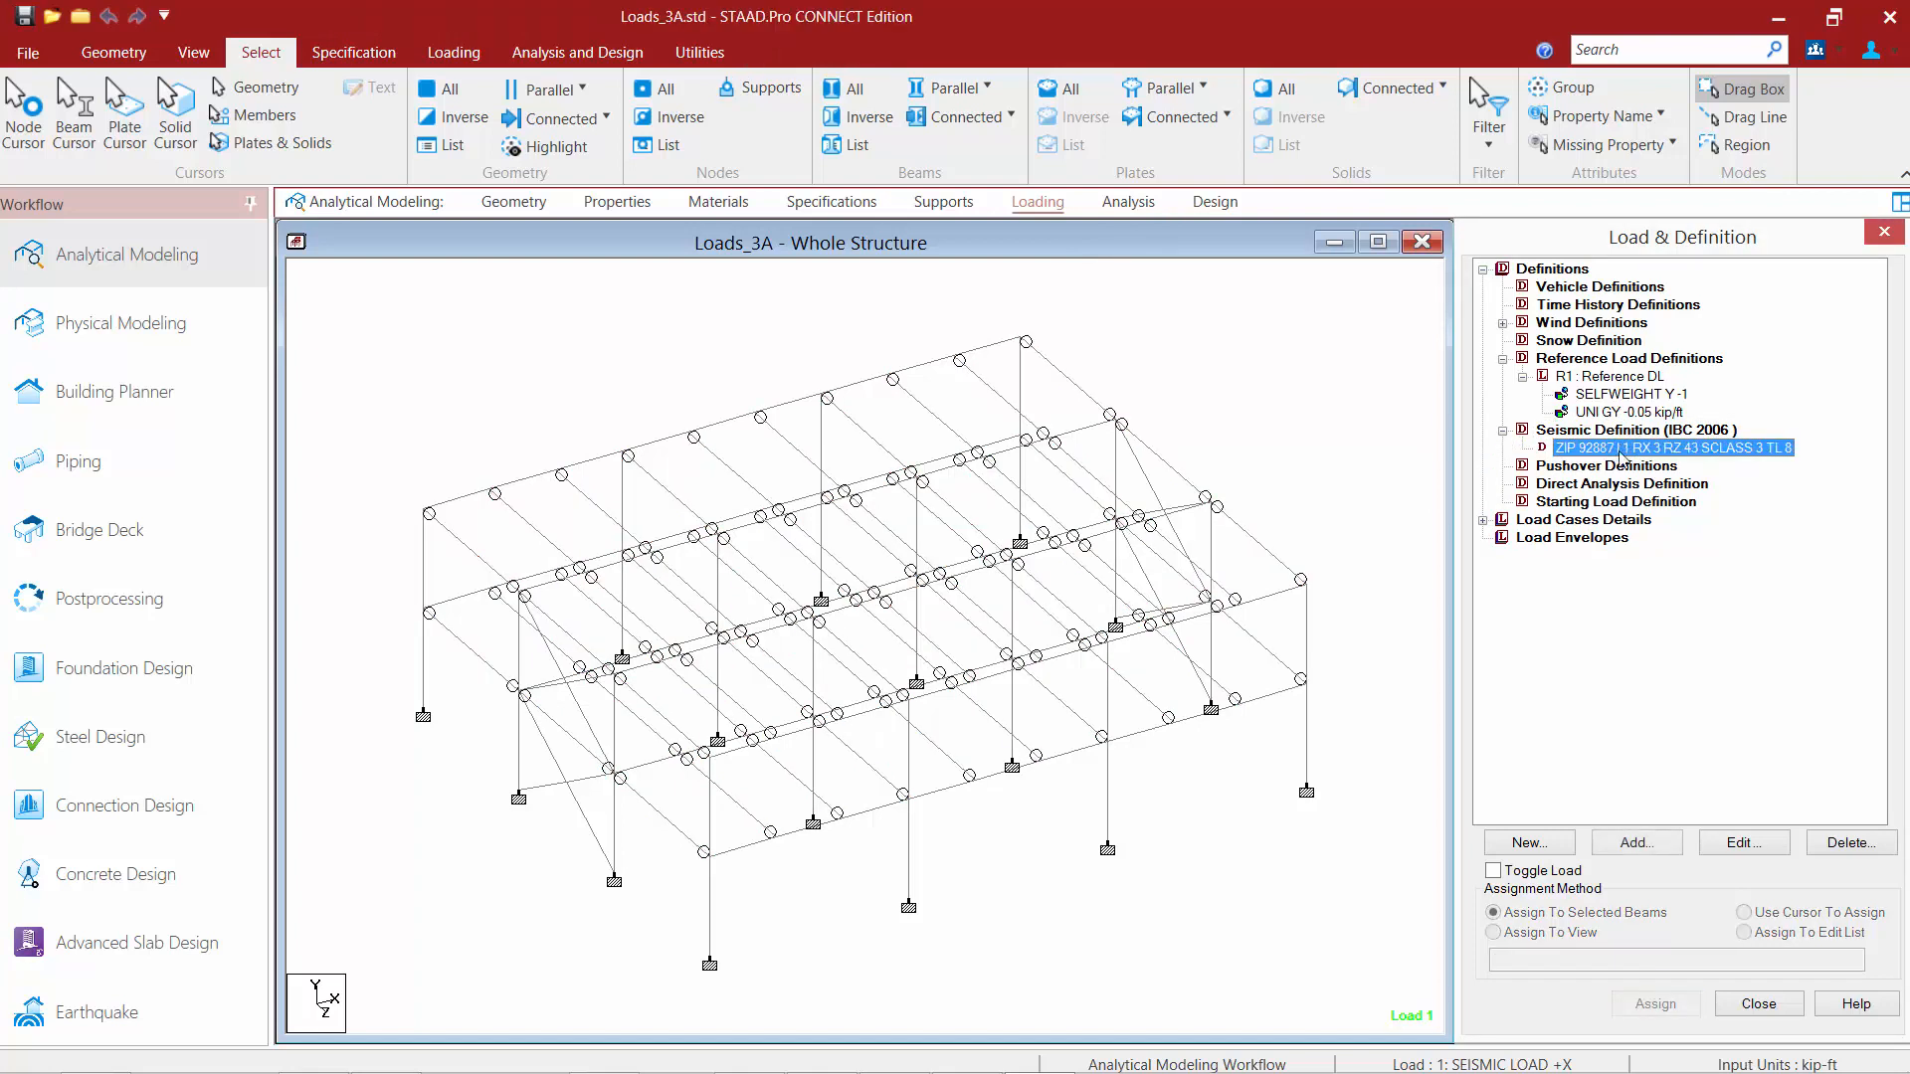
pyautogui.click(1663, 852)
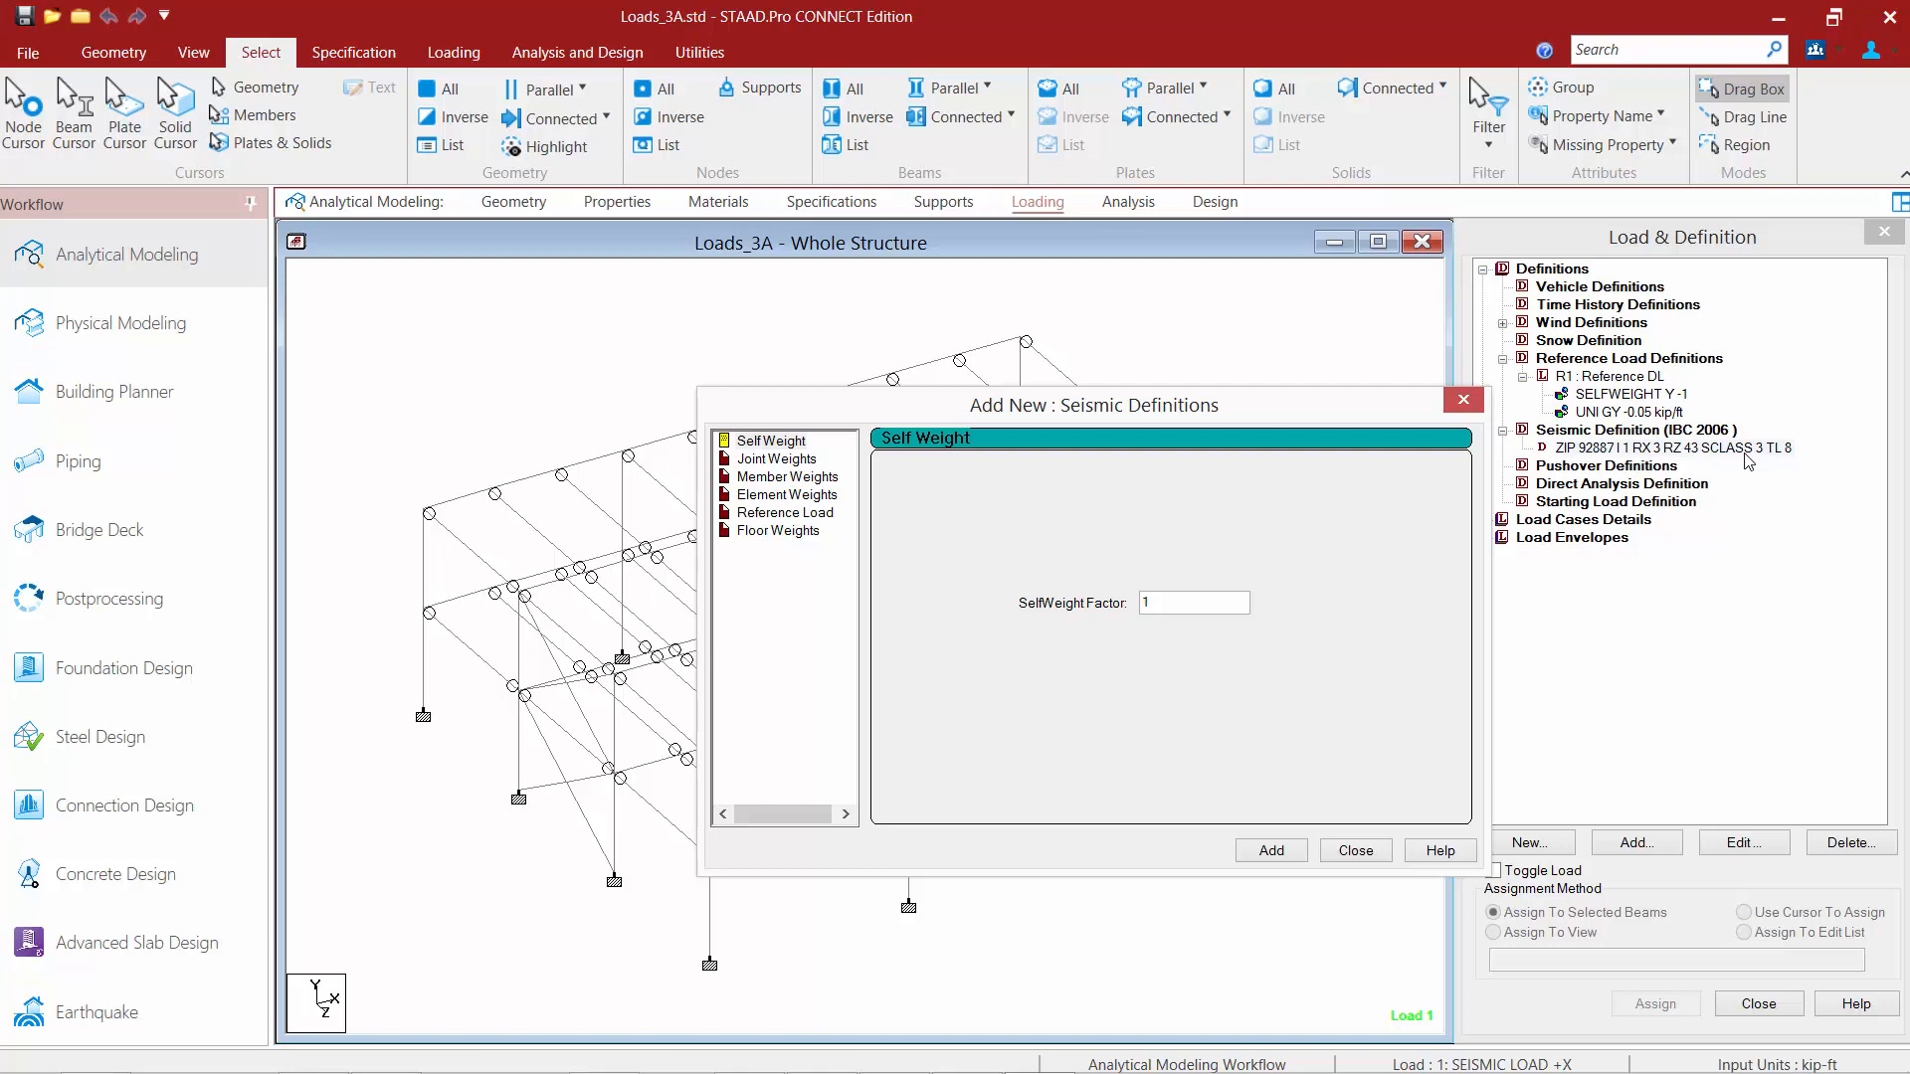
pyautogui.click(755, 515)
pyautogui.click(917, 500)
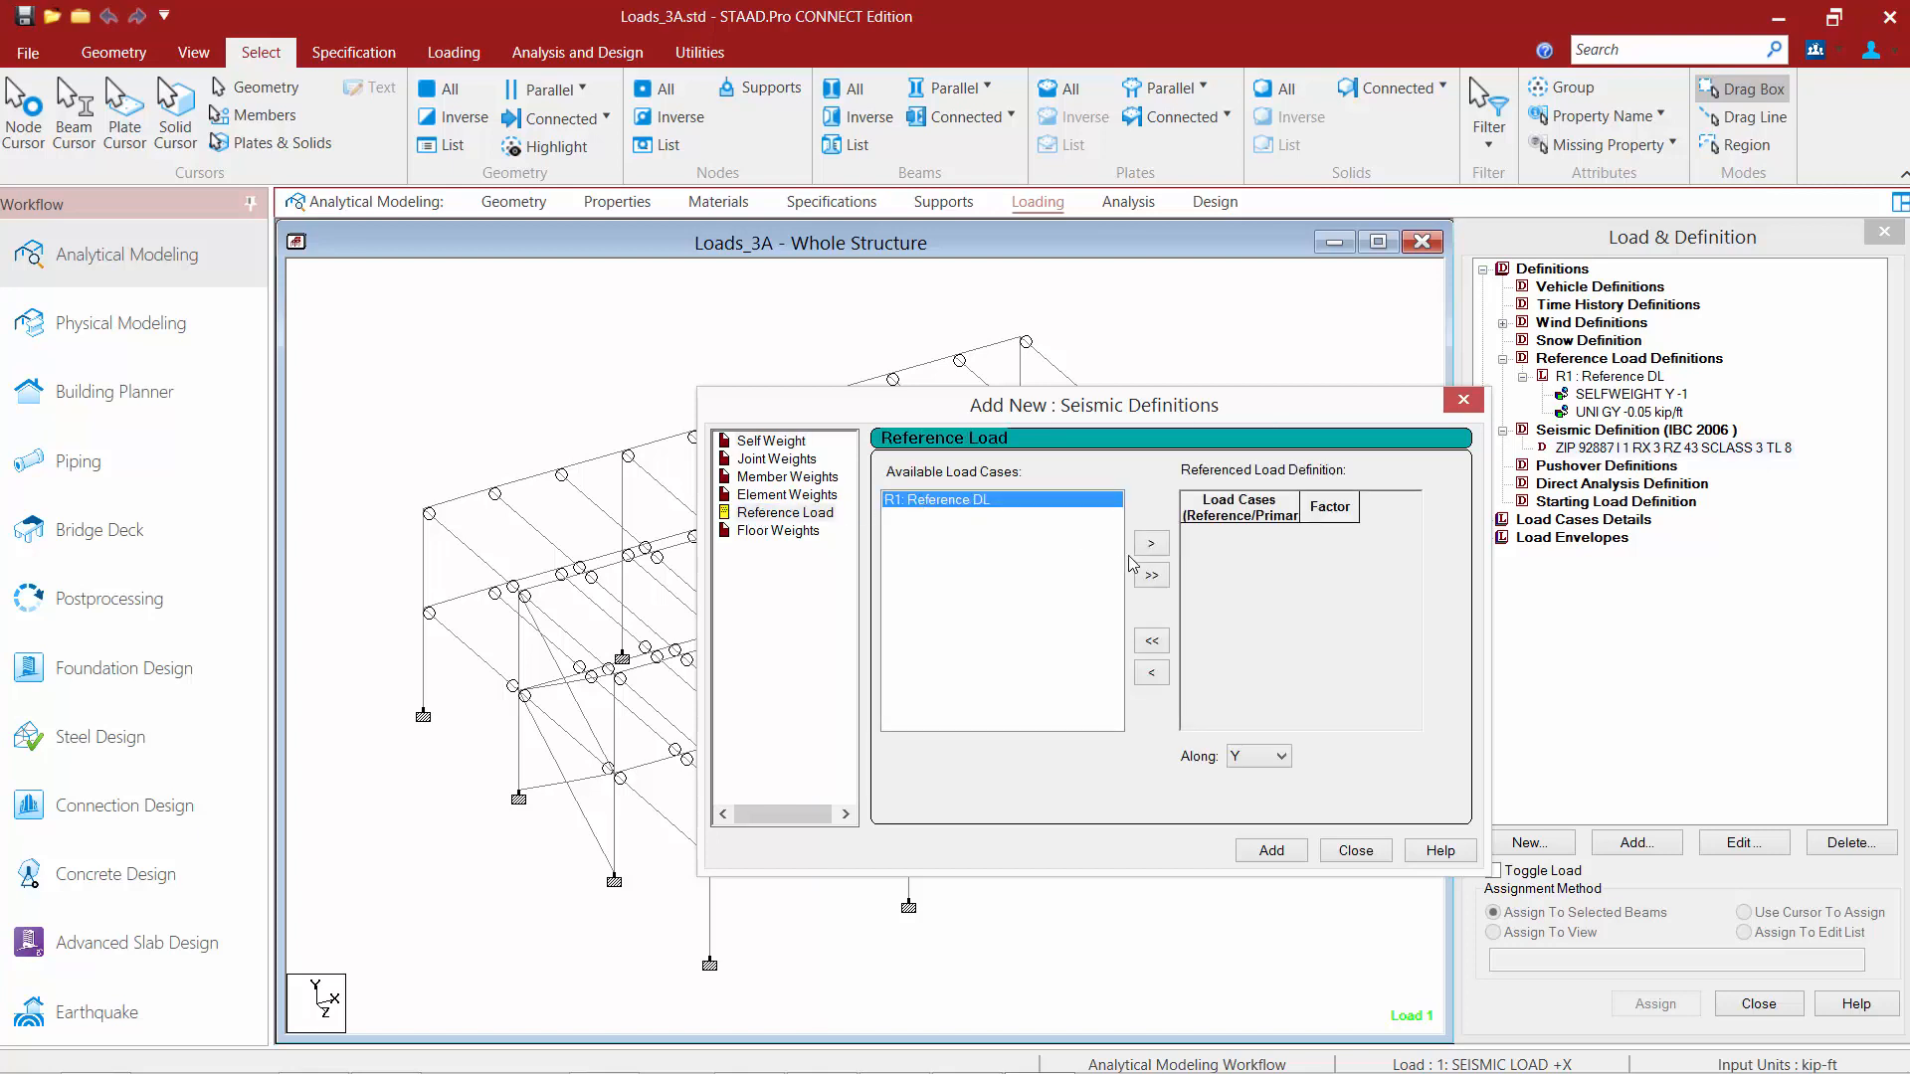
pyautogui.click(1152, 543)
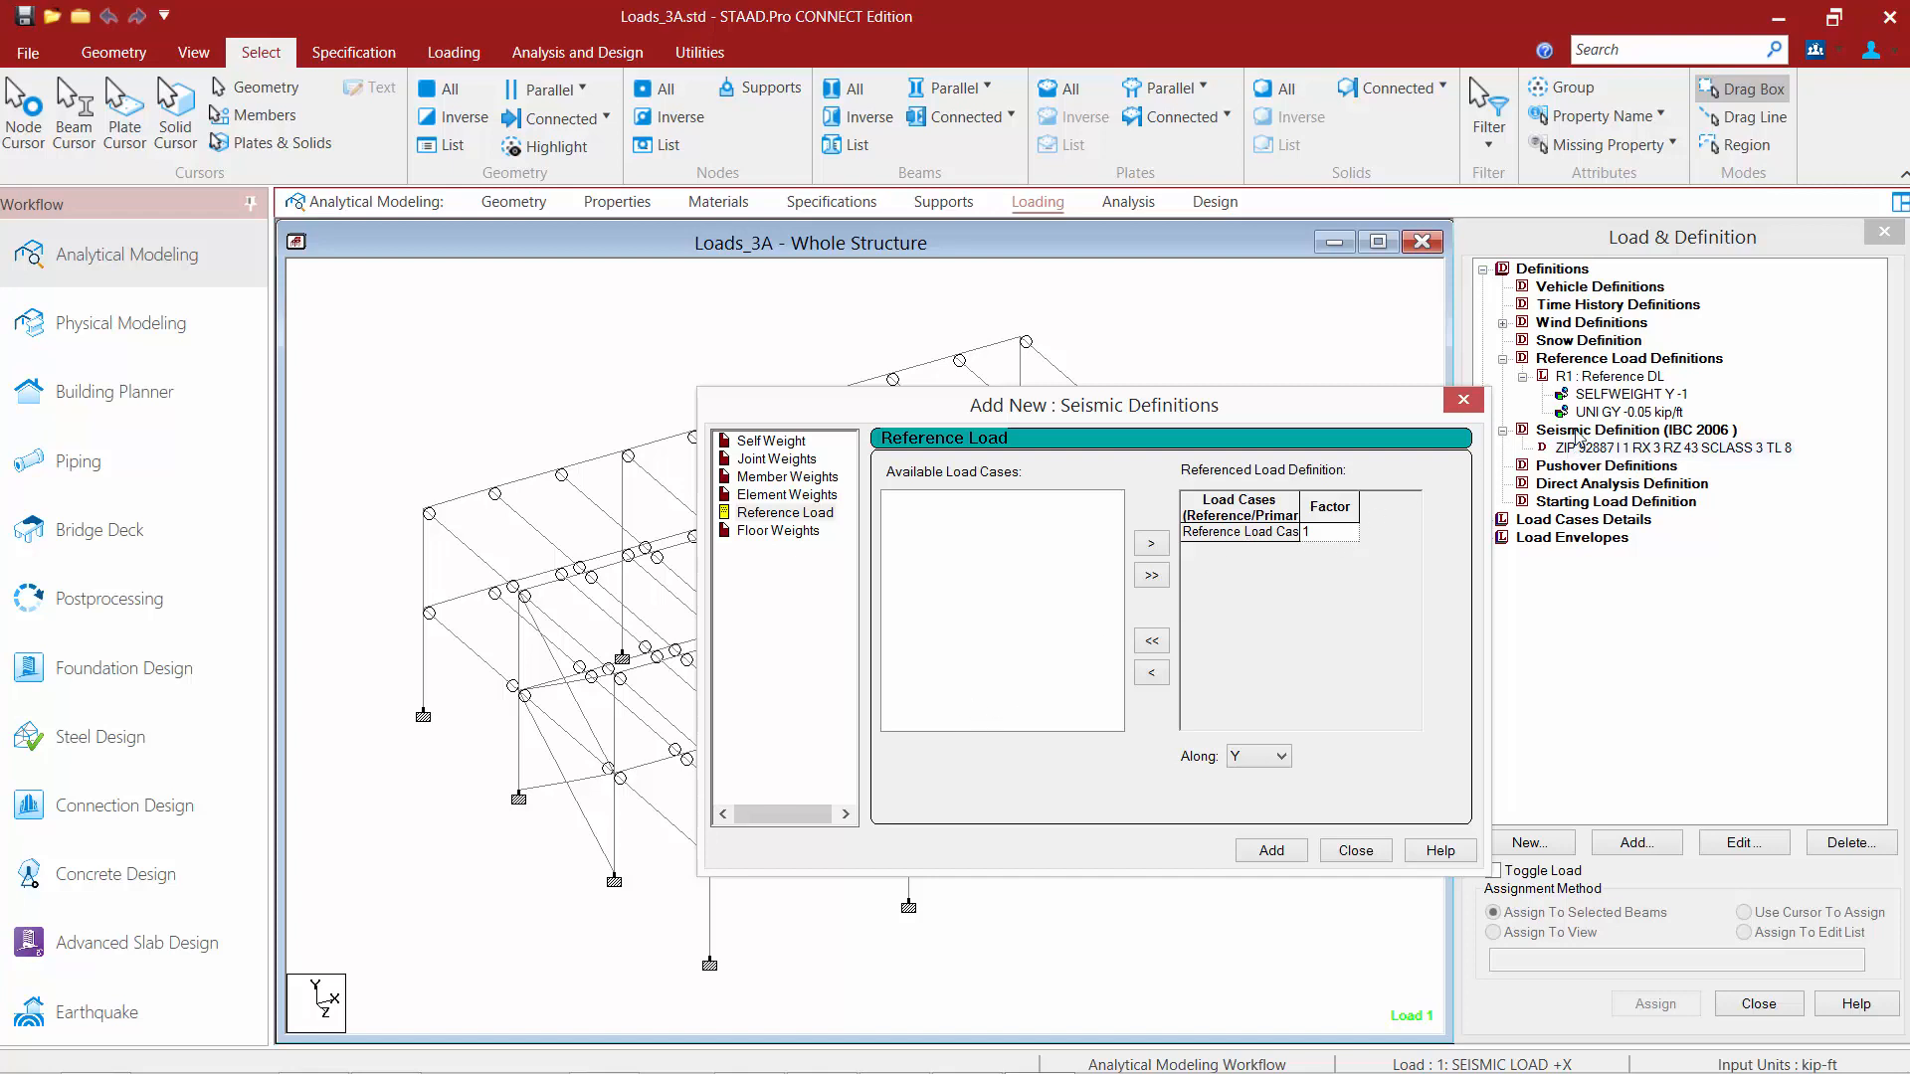
pyautogui.click(1334, 535)
pyautogui.write('-')
pyautogui.click(1270, 851)
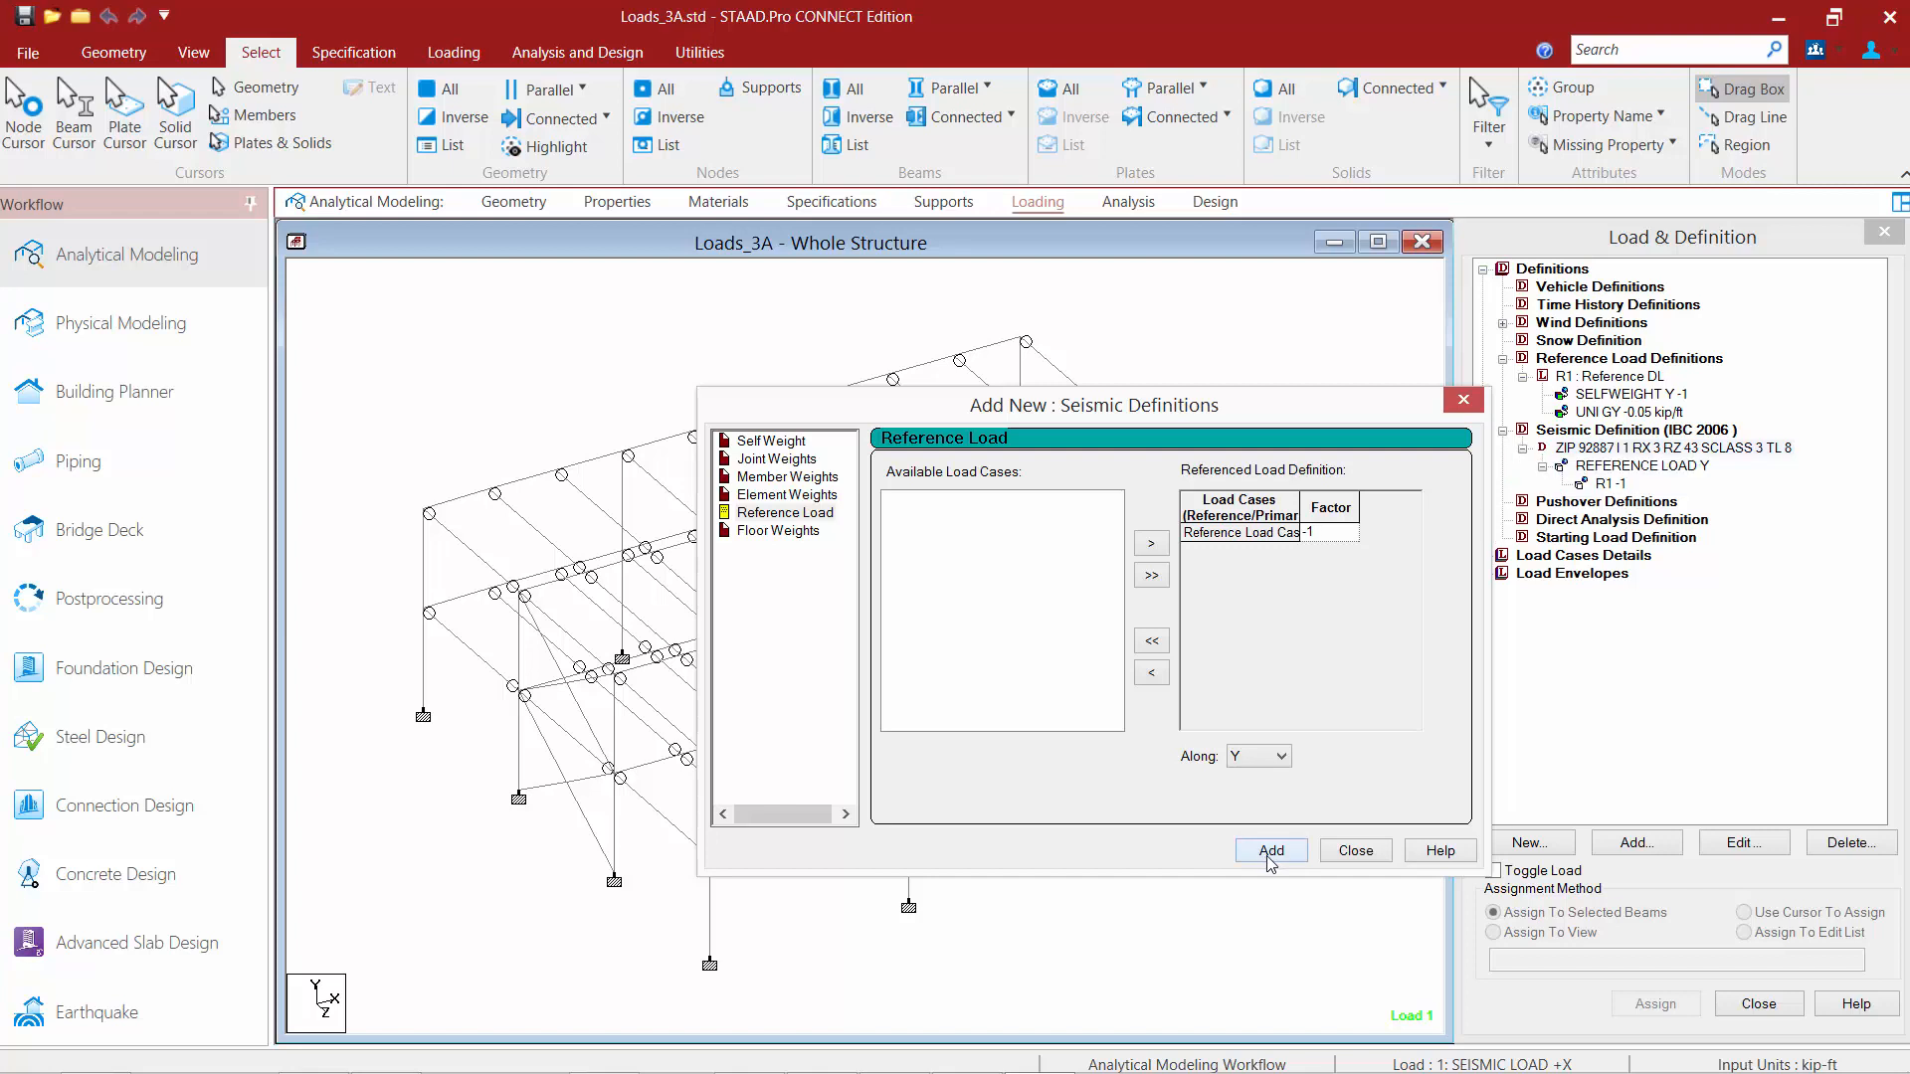
pyautogui.click(1345, 855)
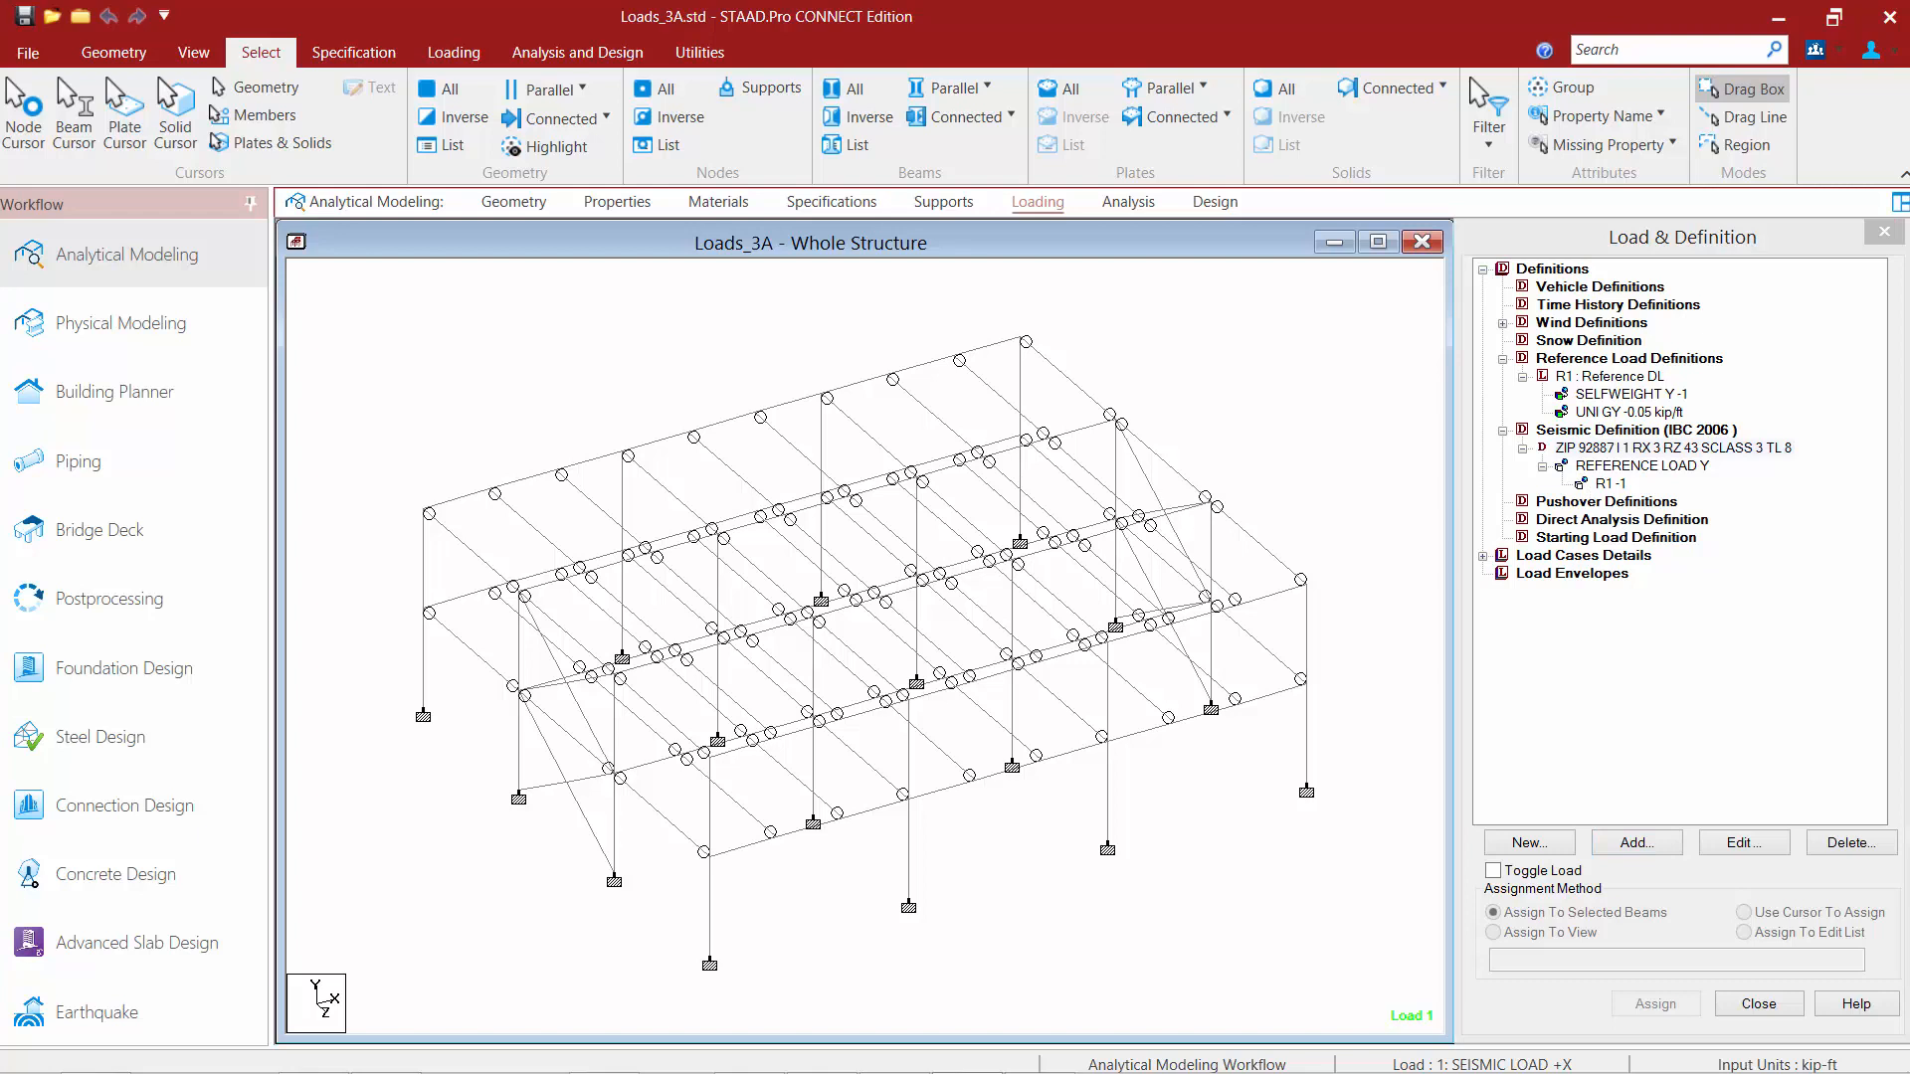
# Step: Add Reference DL as a reference load with factor 1 to load case 9, DEAD LOAD
pyautogui.click(1482, 558)
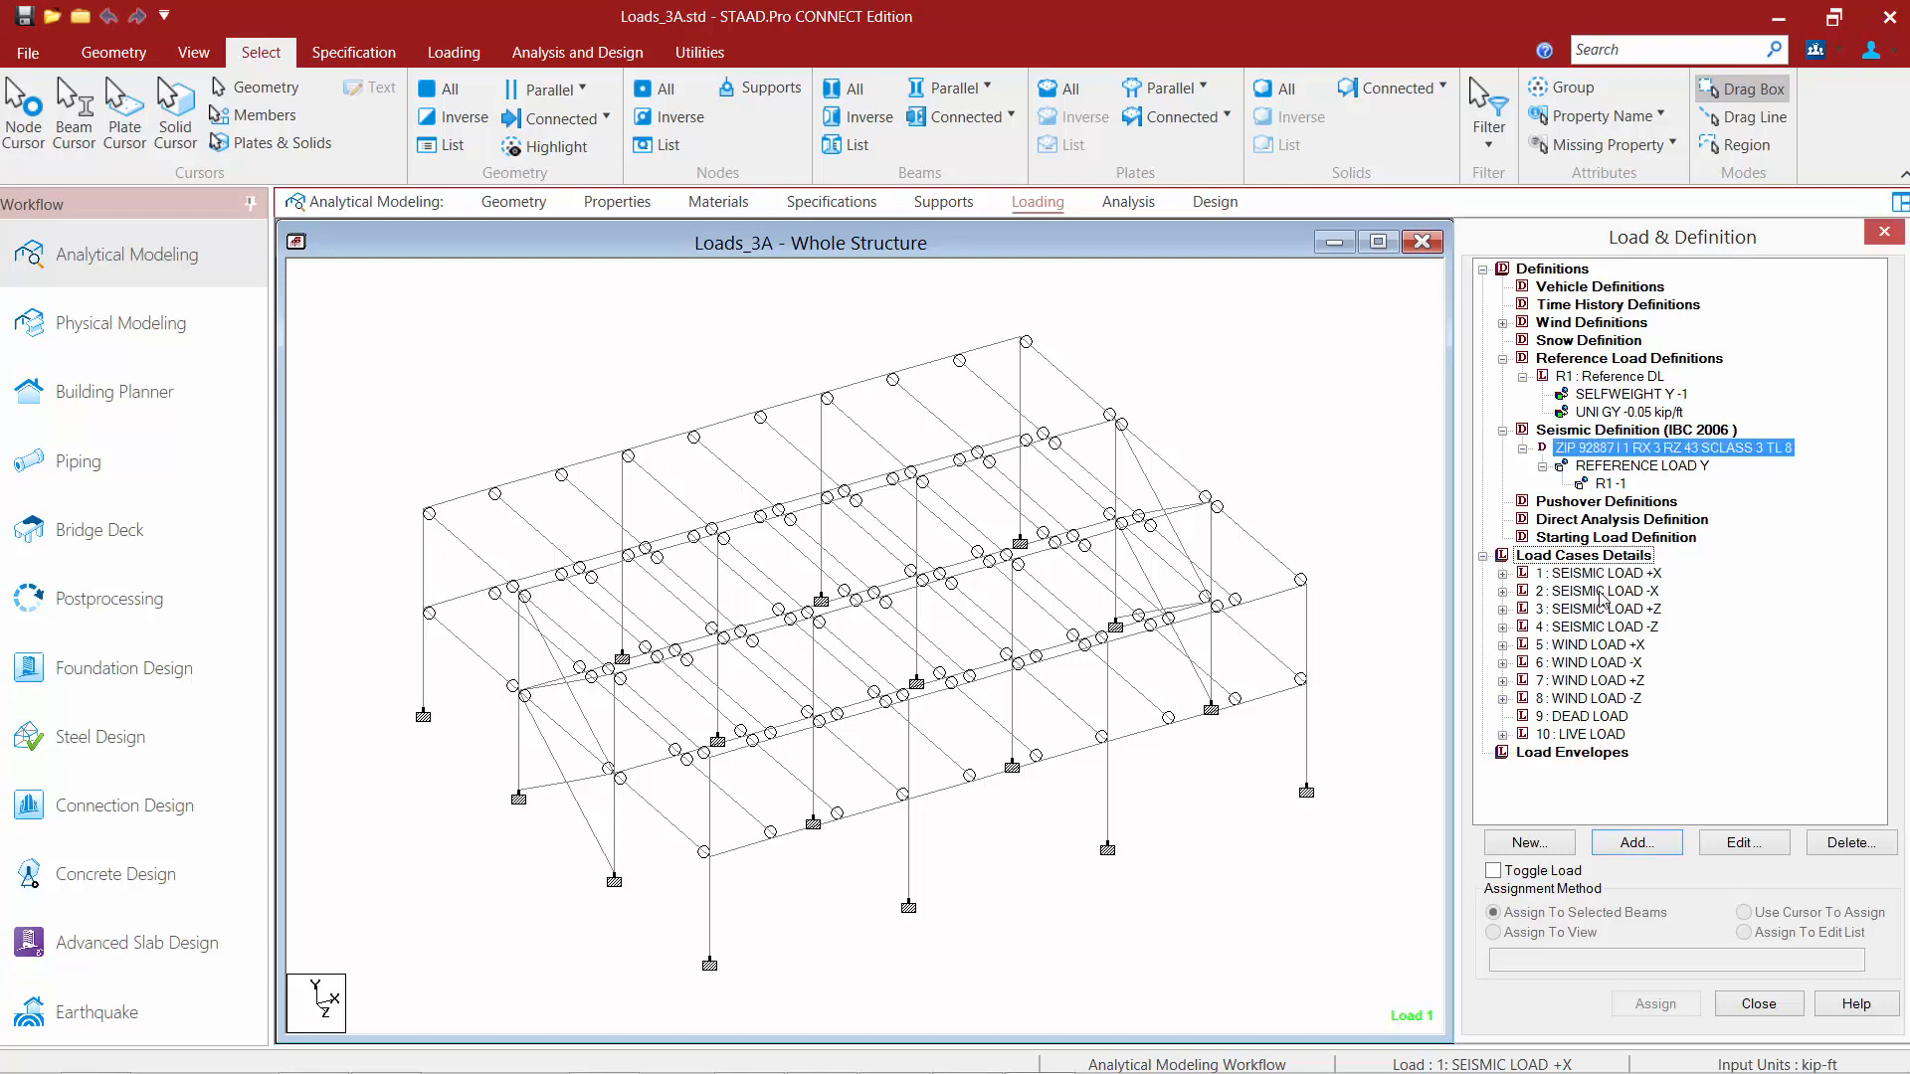
pyautogui.click(1563, 720)
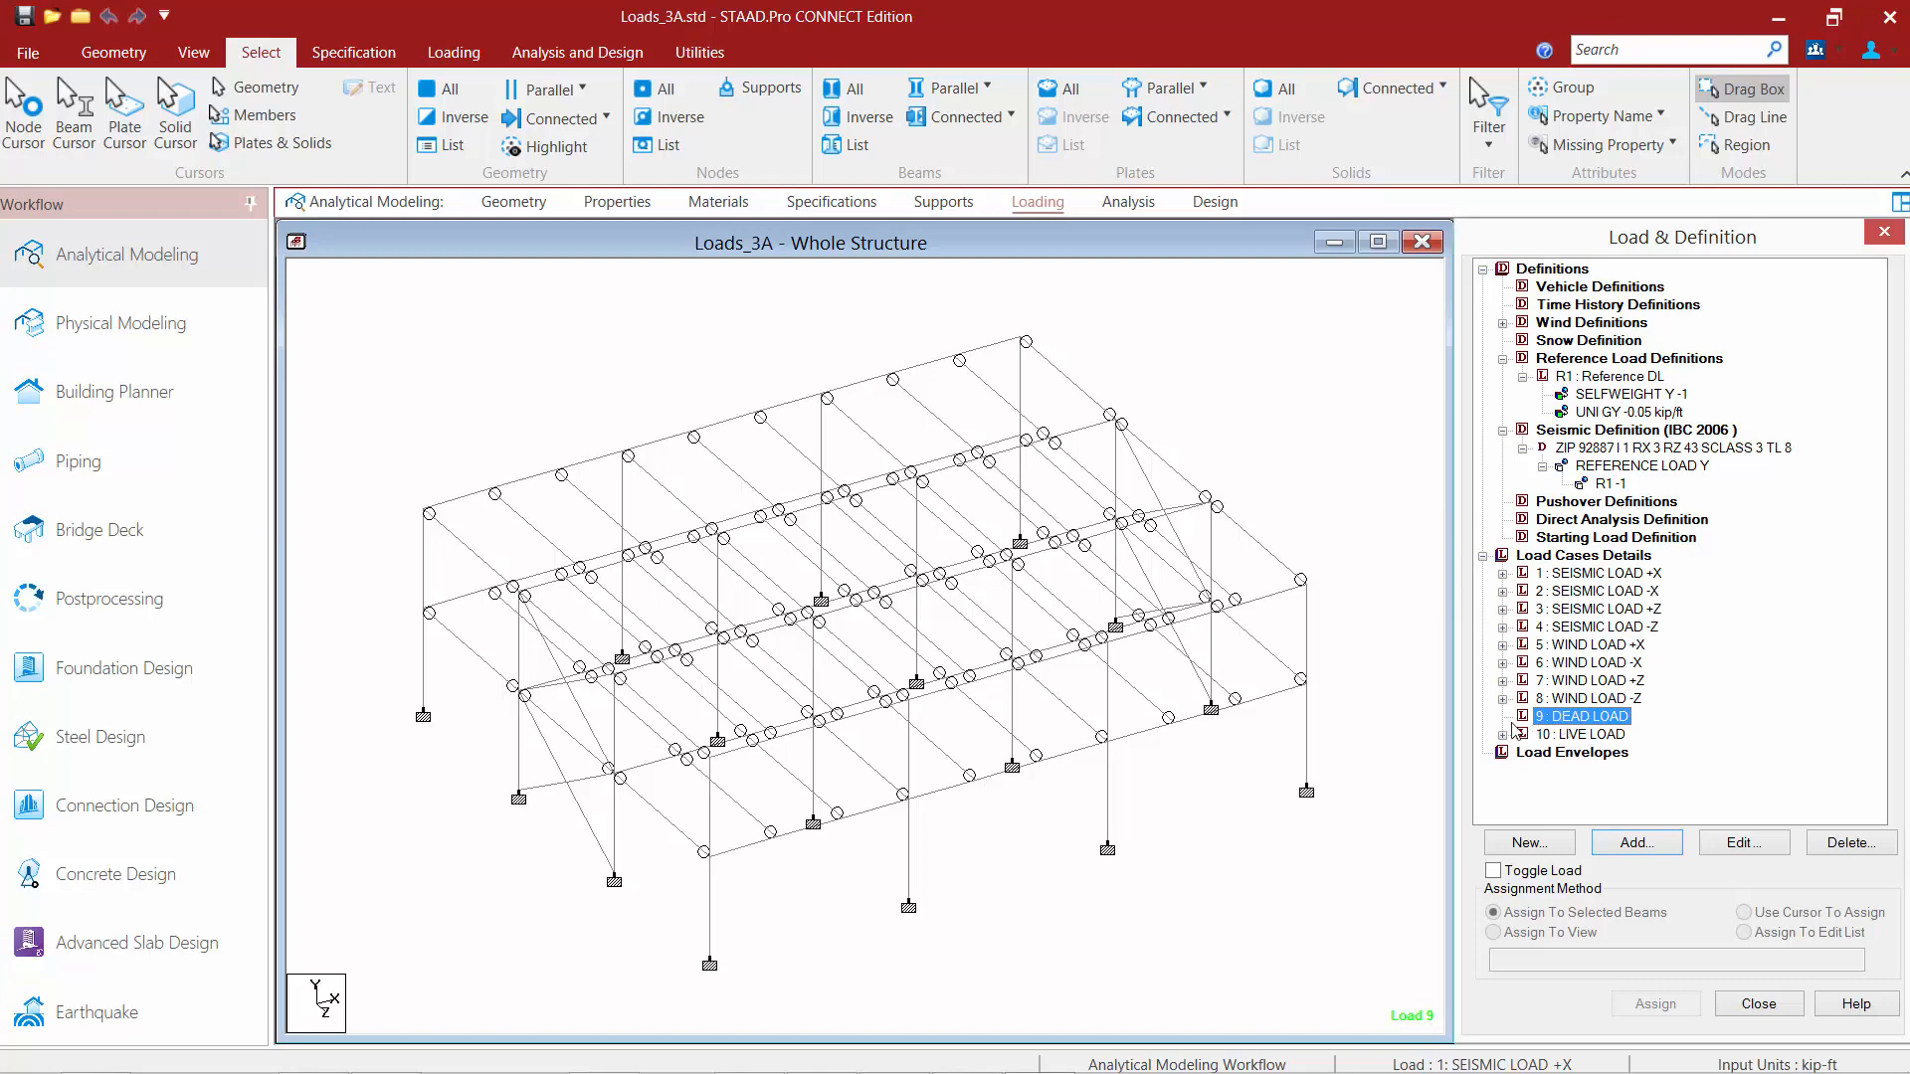
pyautogui.click(1636, 845)
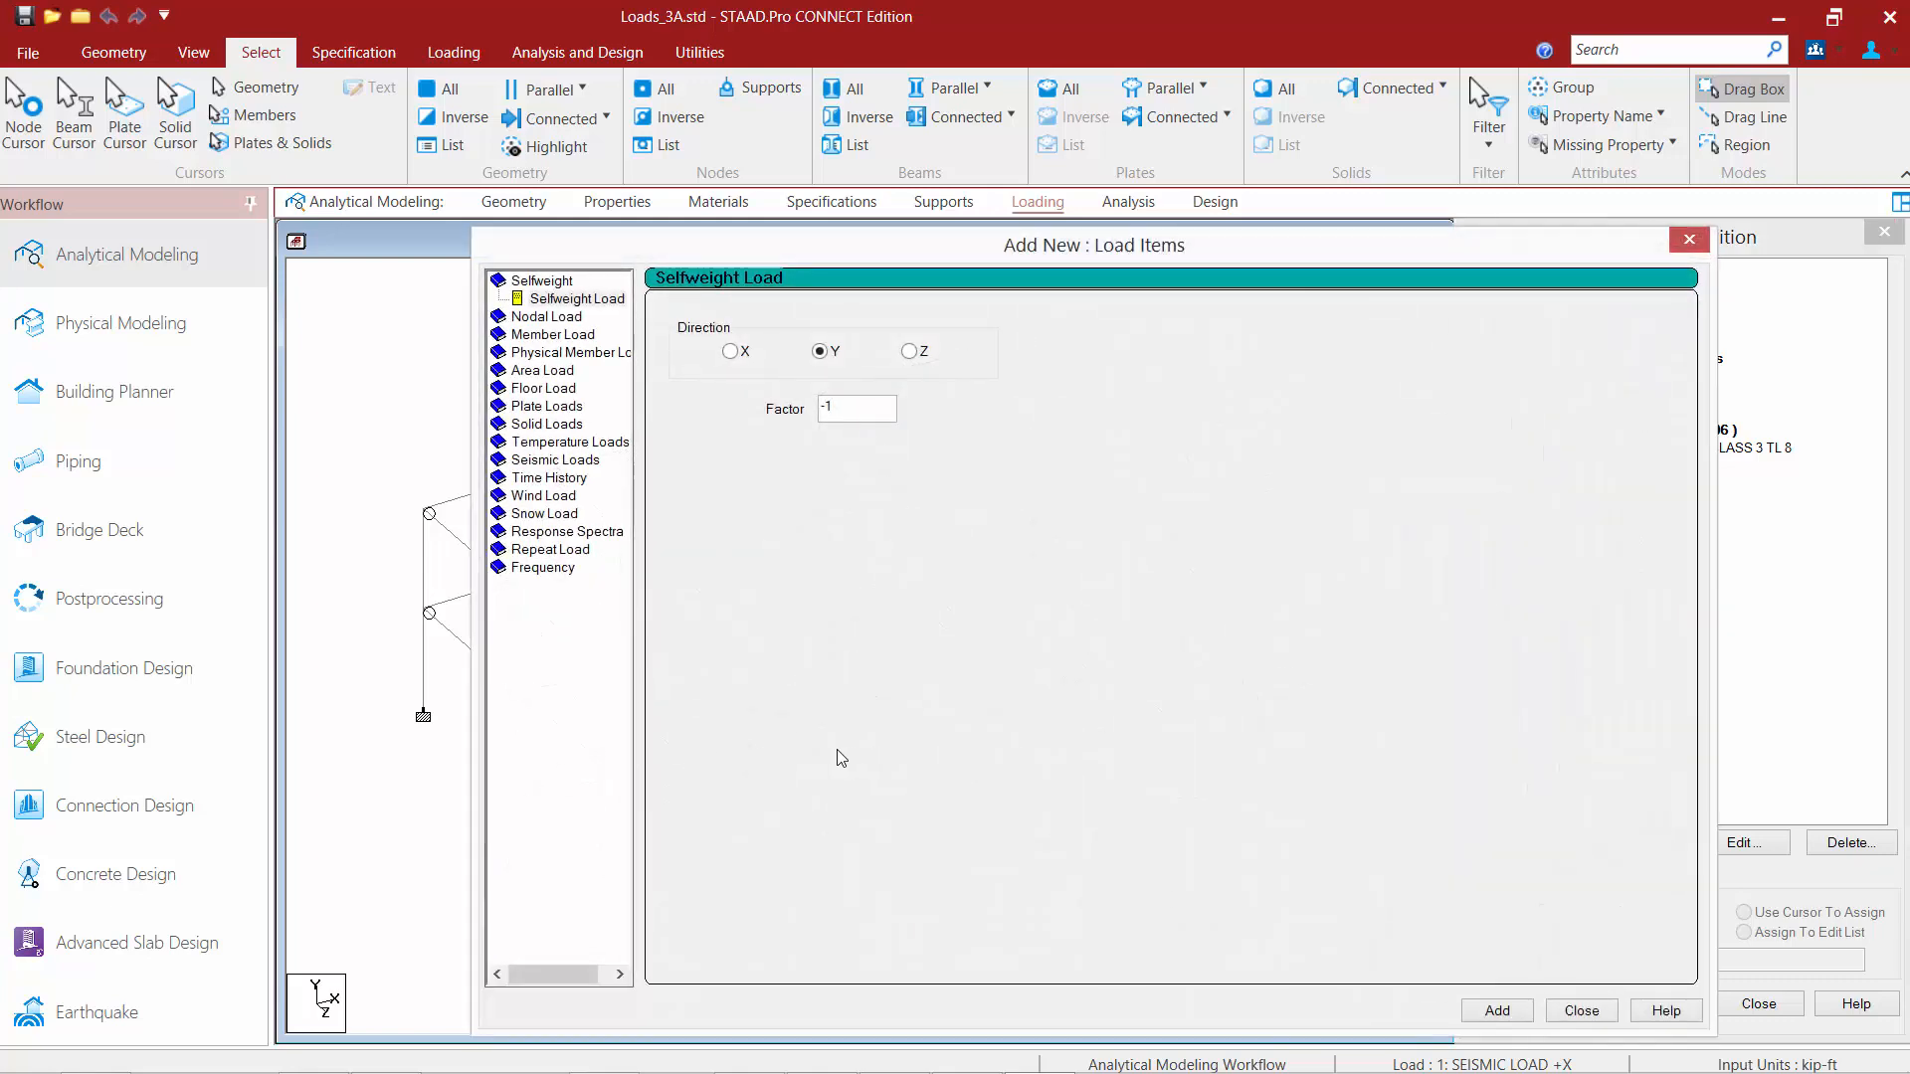
pyautogui.click(545, 552)
pyautogui.click(549, 568)
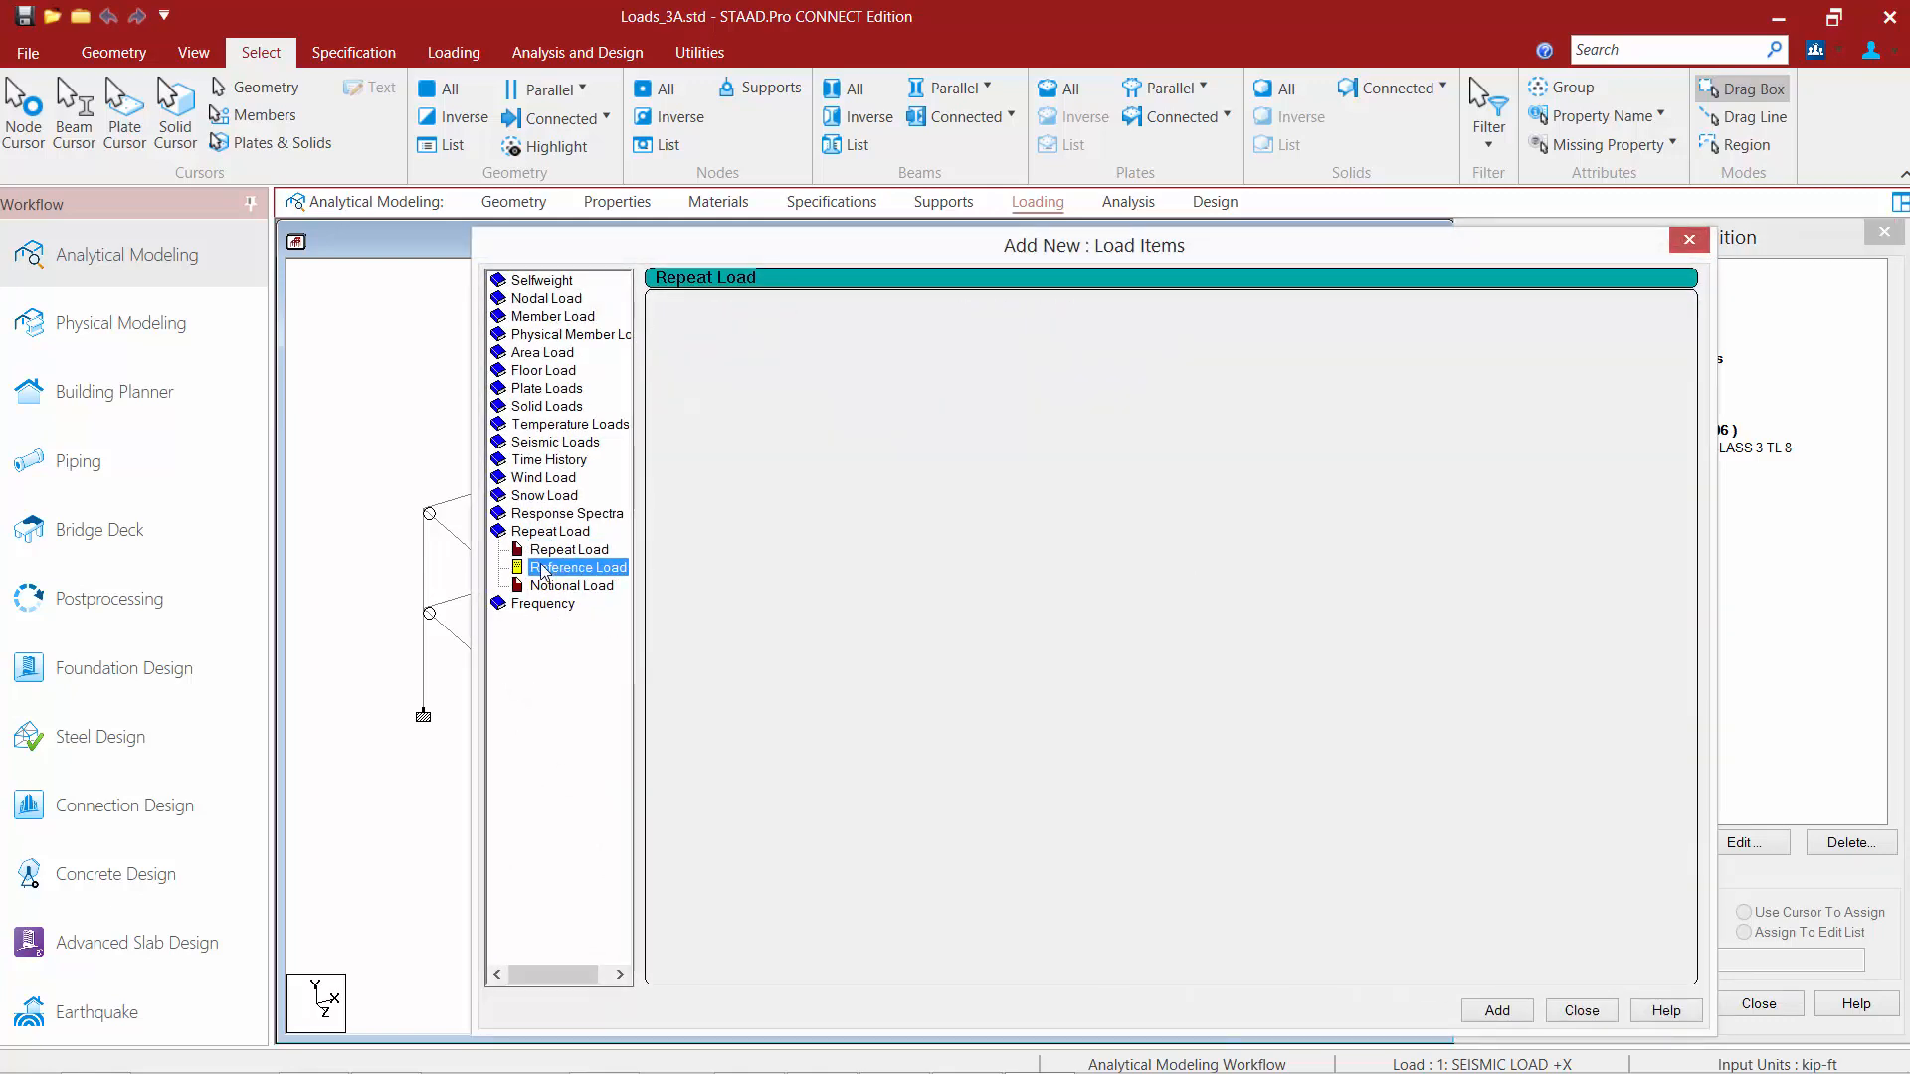
pyautogui.click(701, 340)
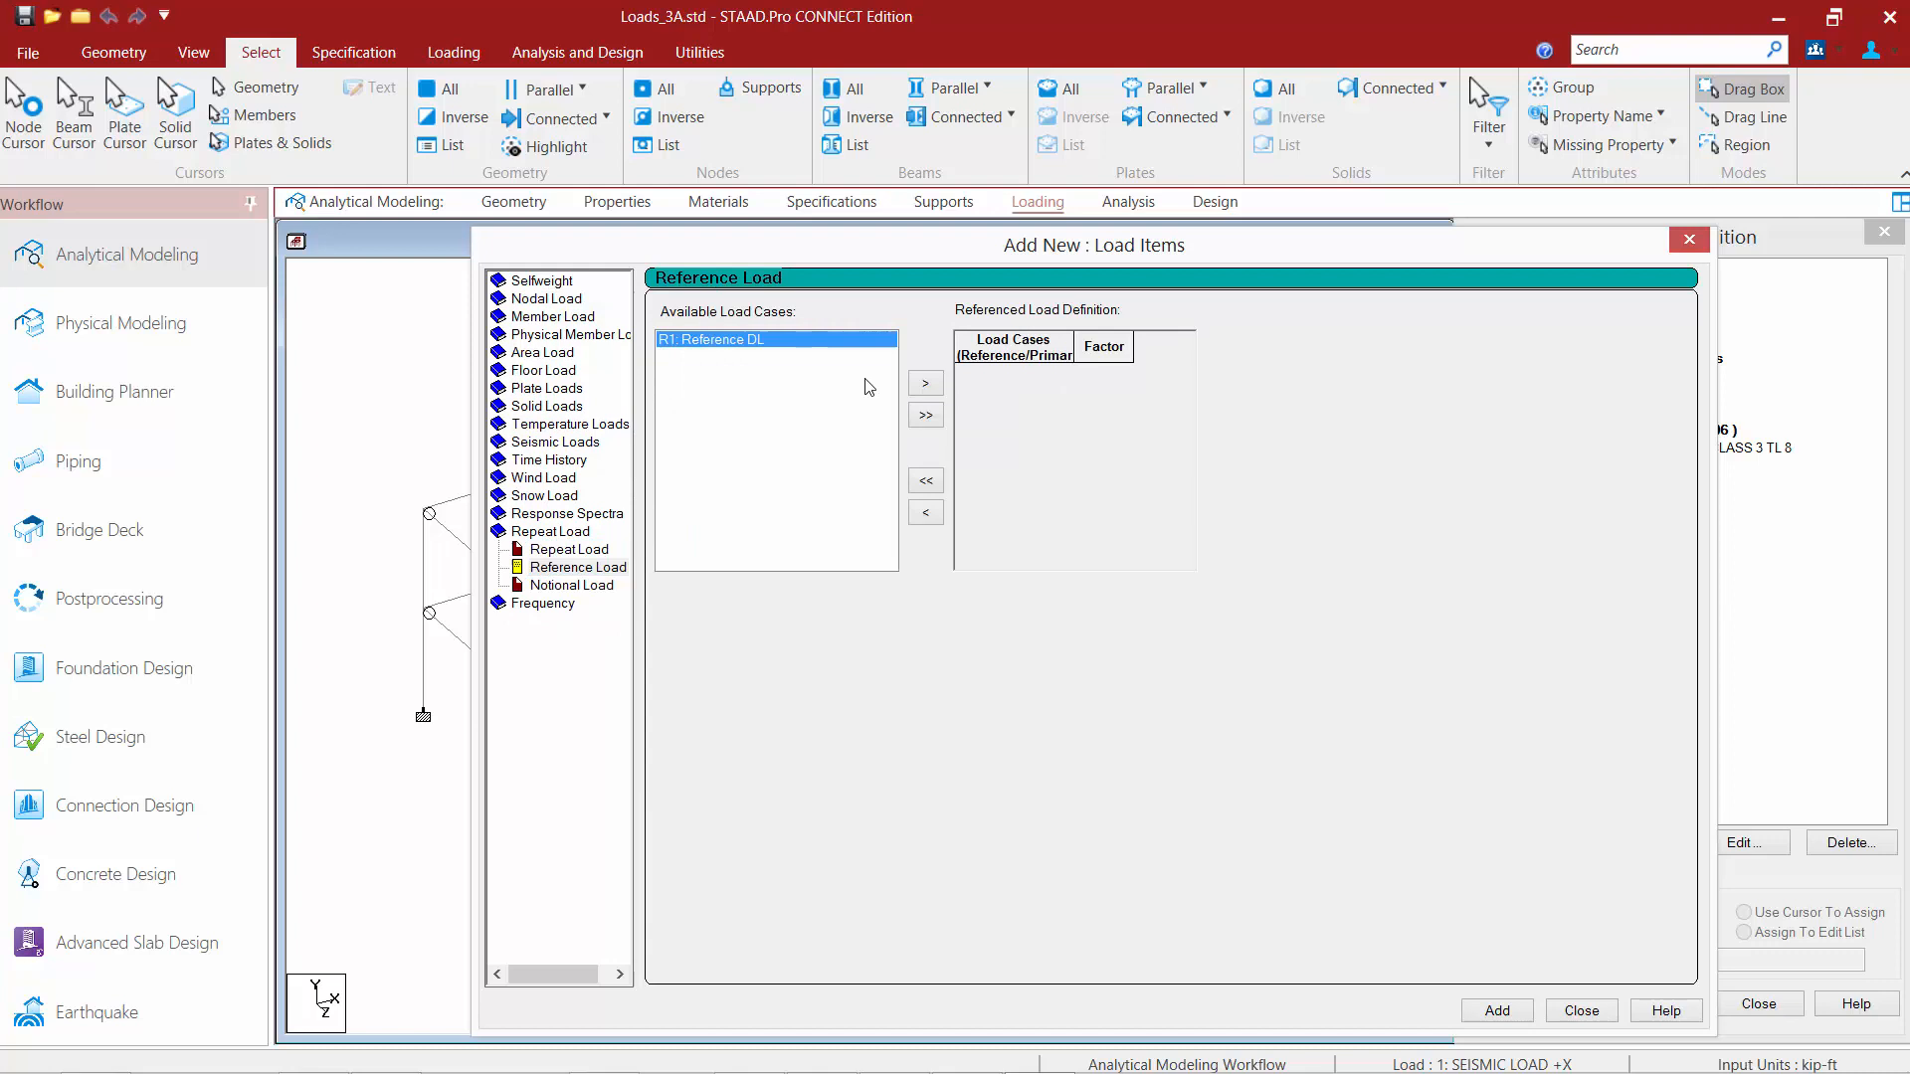
pyautogui.click(925, 383)
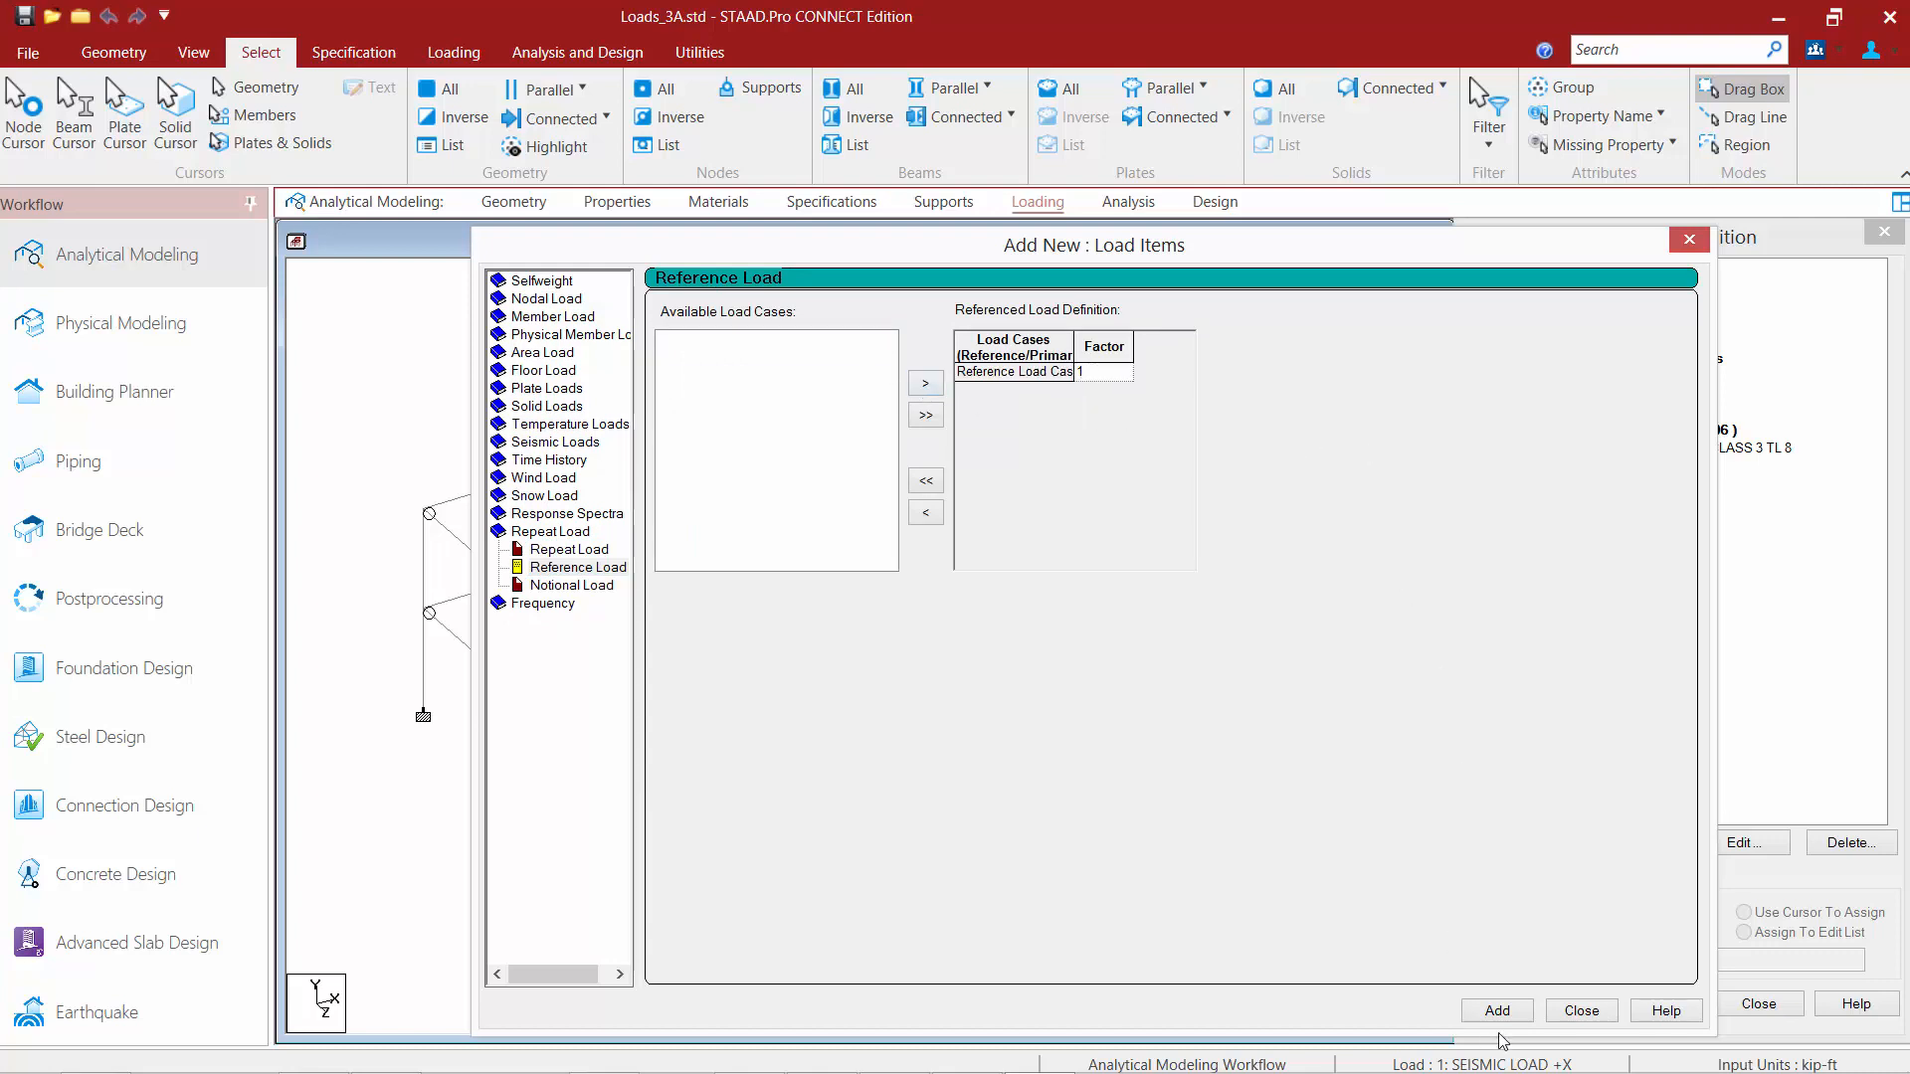
pyautogui.click(1519, 1009)
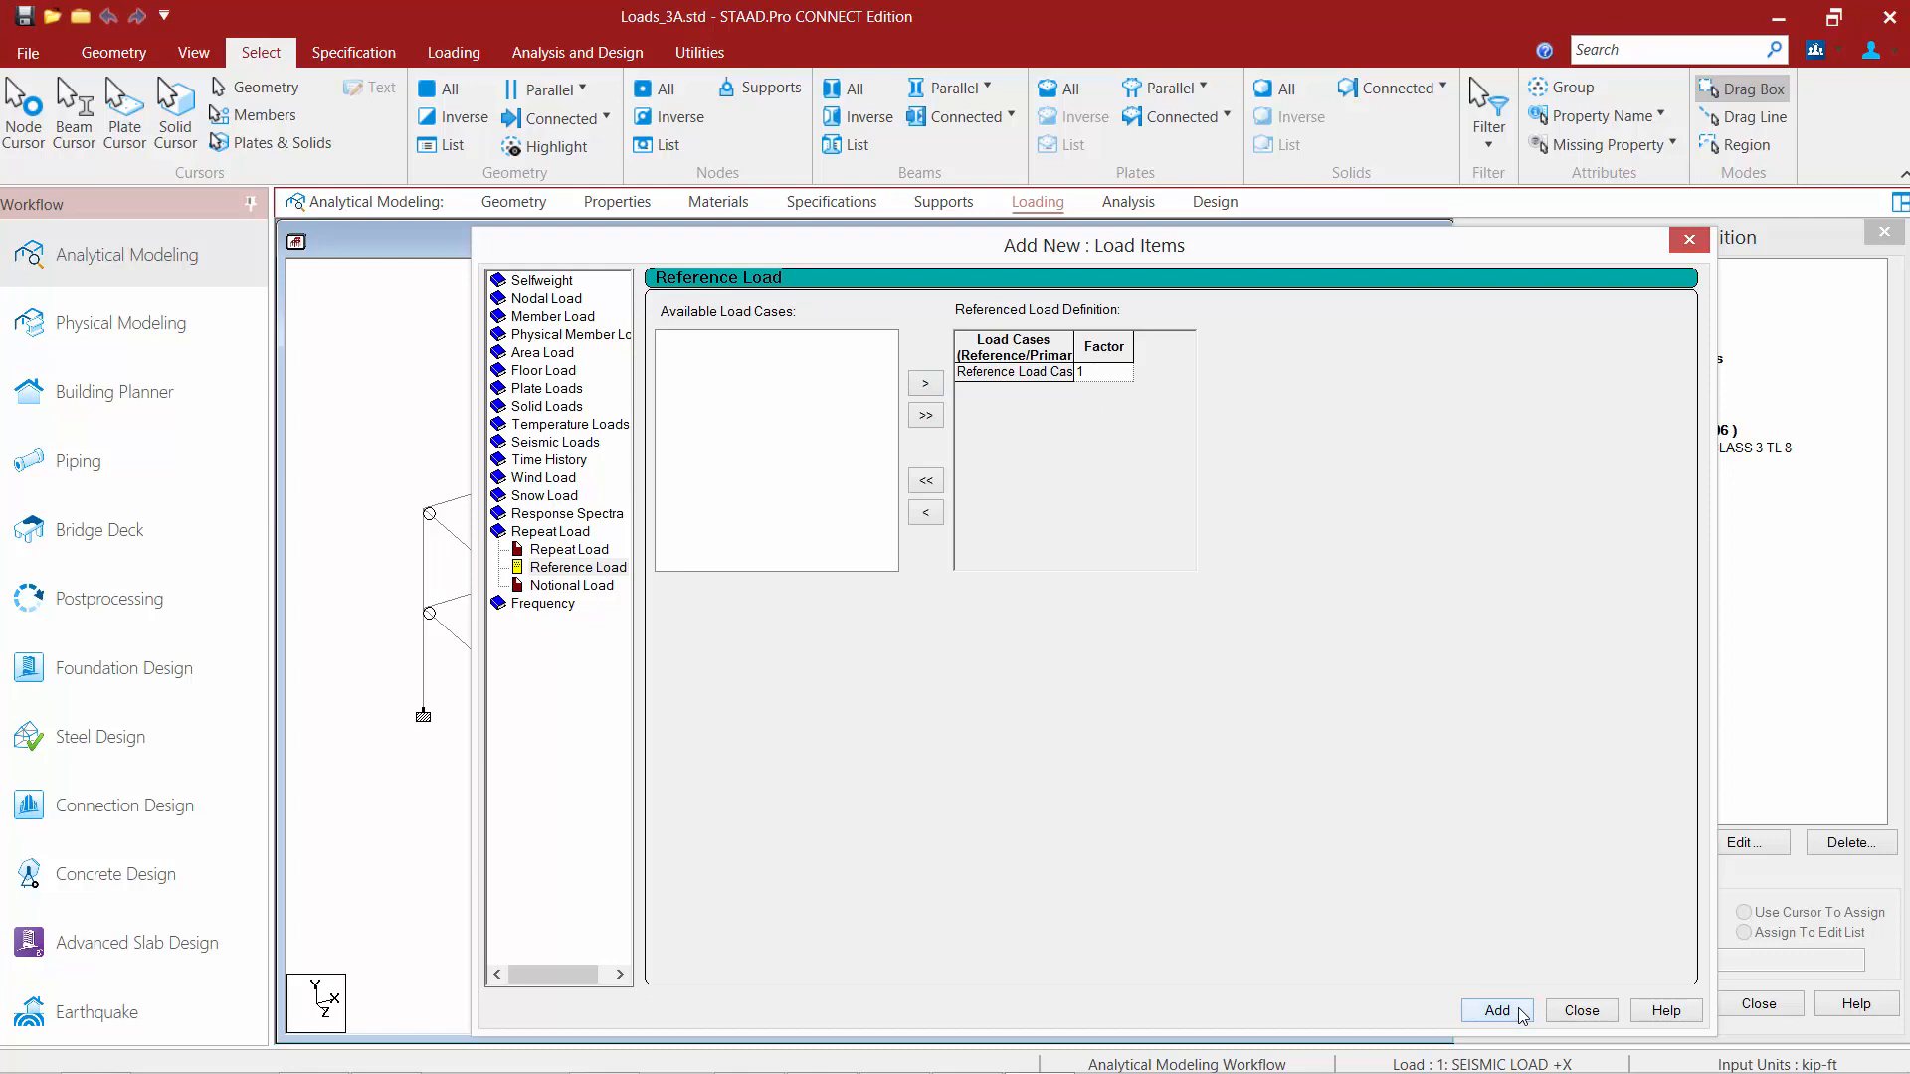
pyautogui.click(1582, 1010)
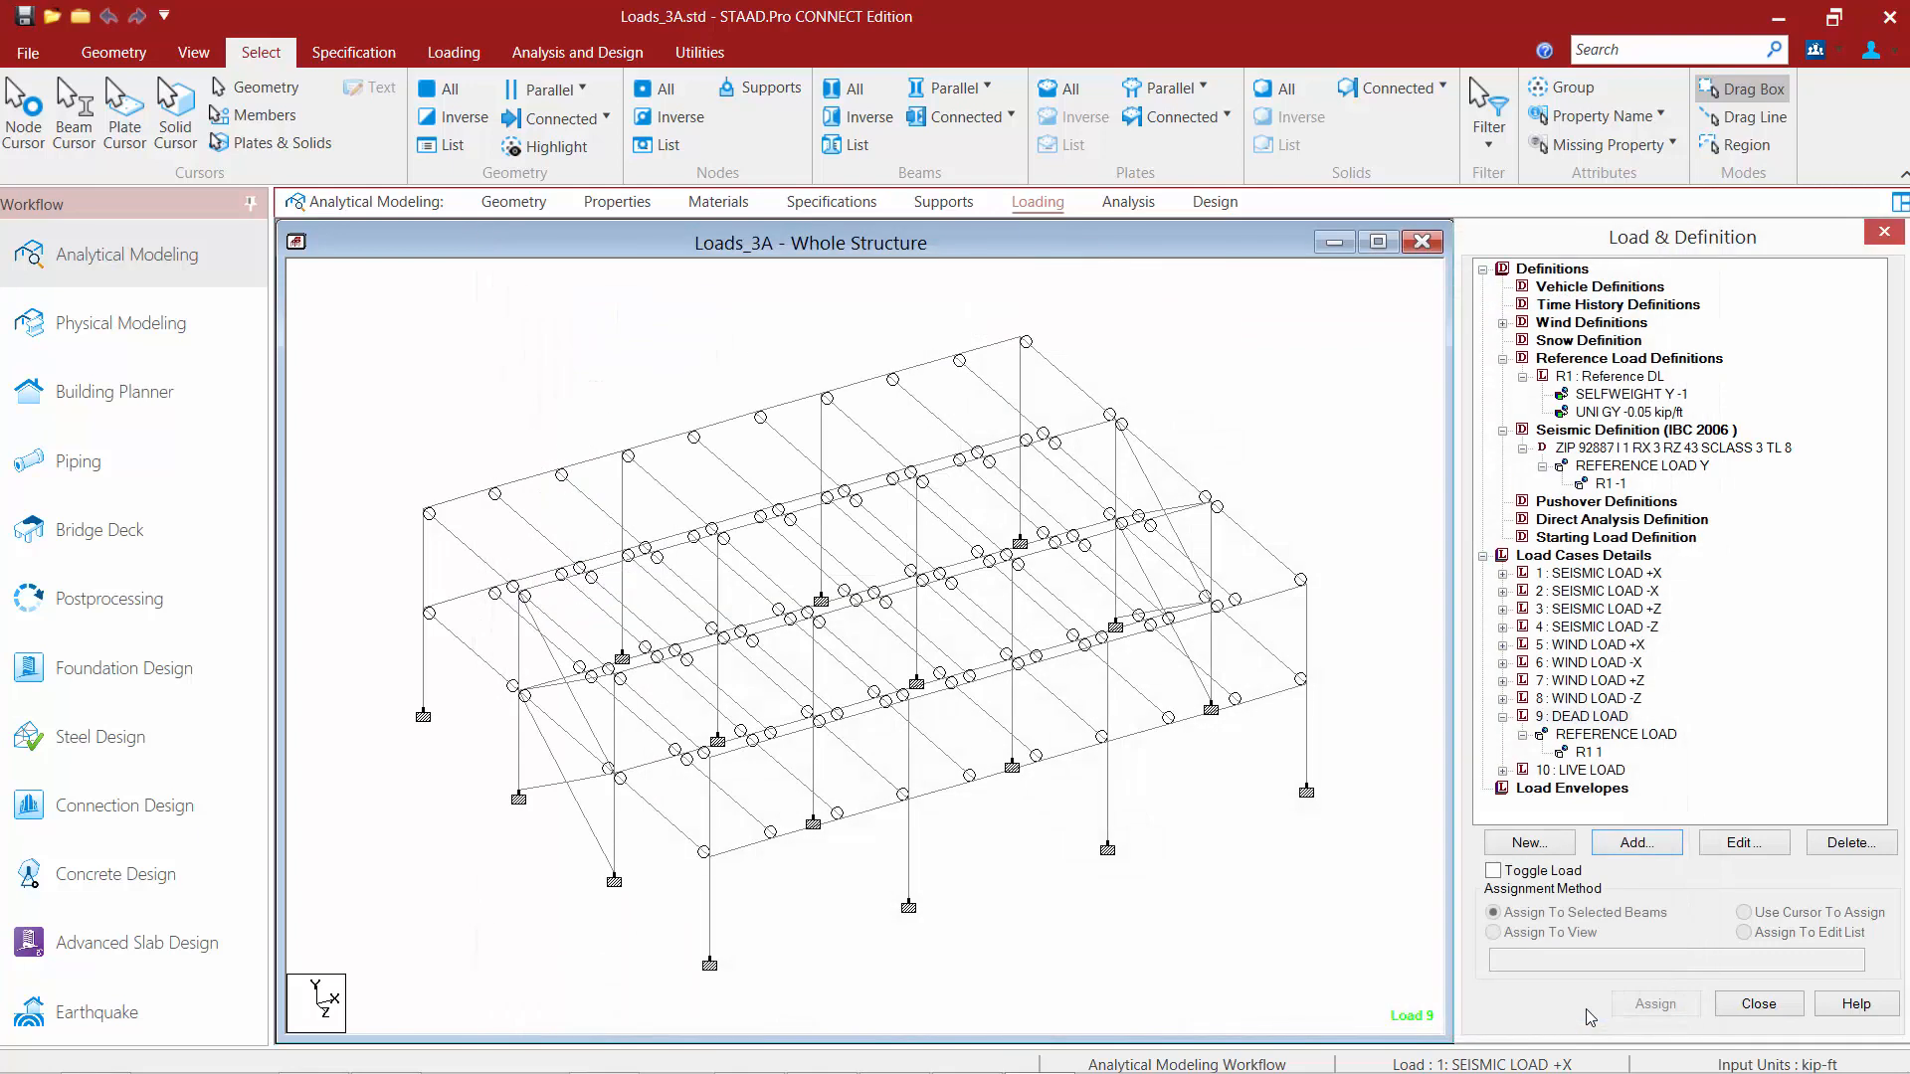